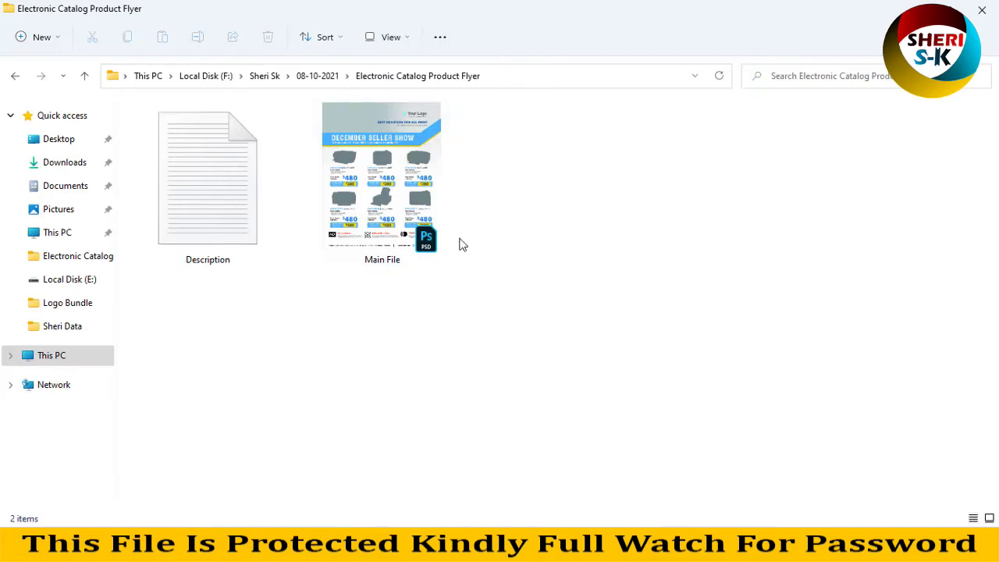
Step: Select the Description file in the Electronic Catalog Product Flyer folder
click(416, 242)
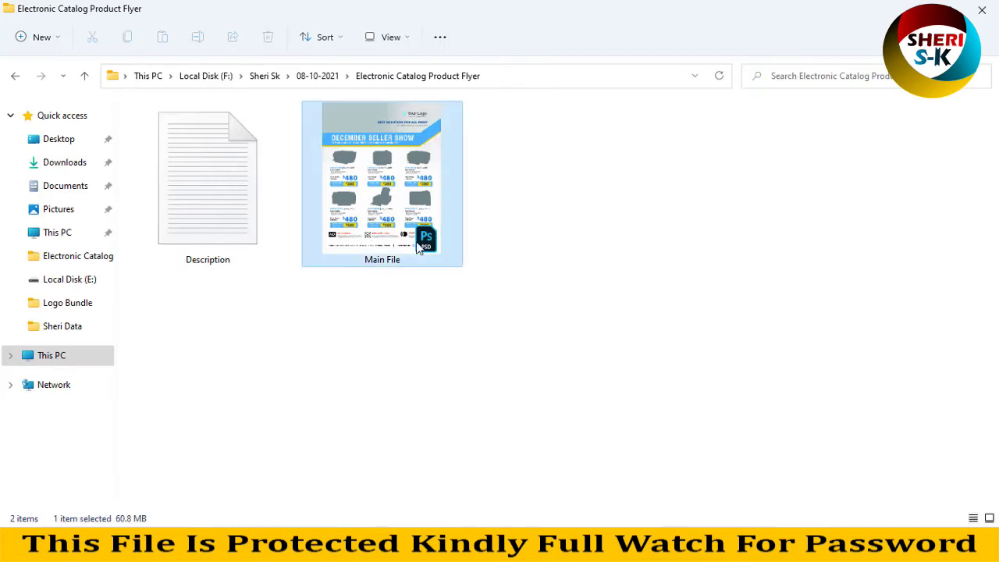
click(334, 280)
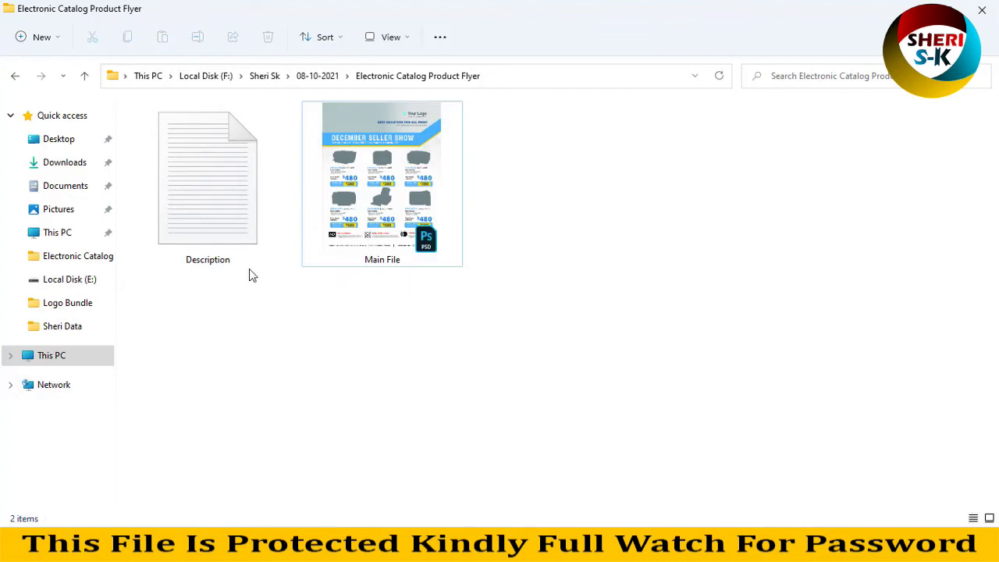
click(218, 235)
Step: Open the Description notes in Notepad and review the print specs
double_click(218, 229)
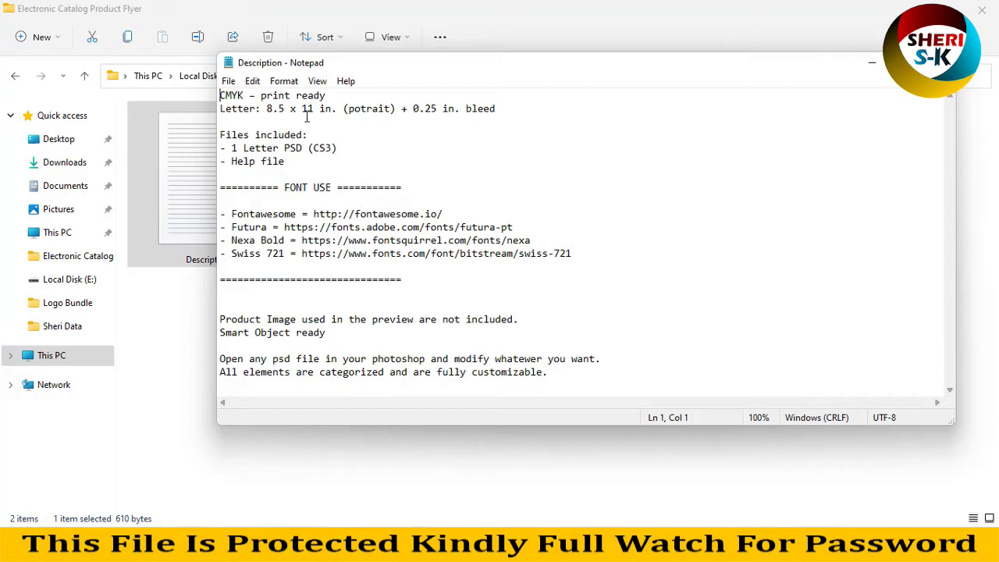
drag(360, 114, 425, 111)
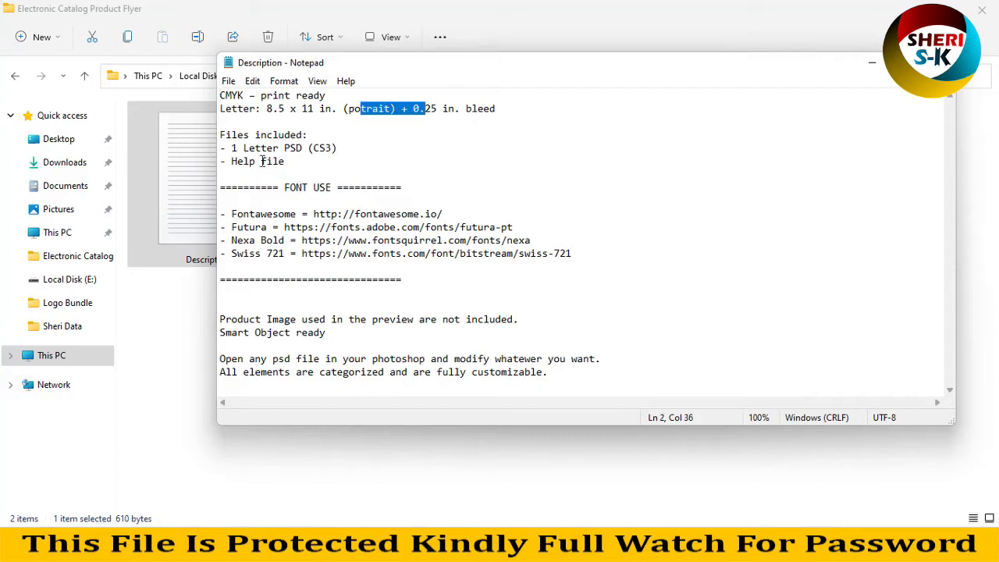
click(247, 214)
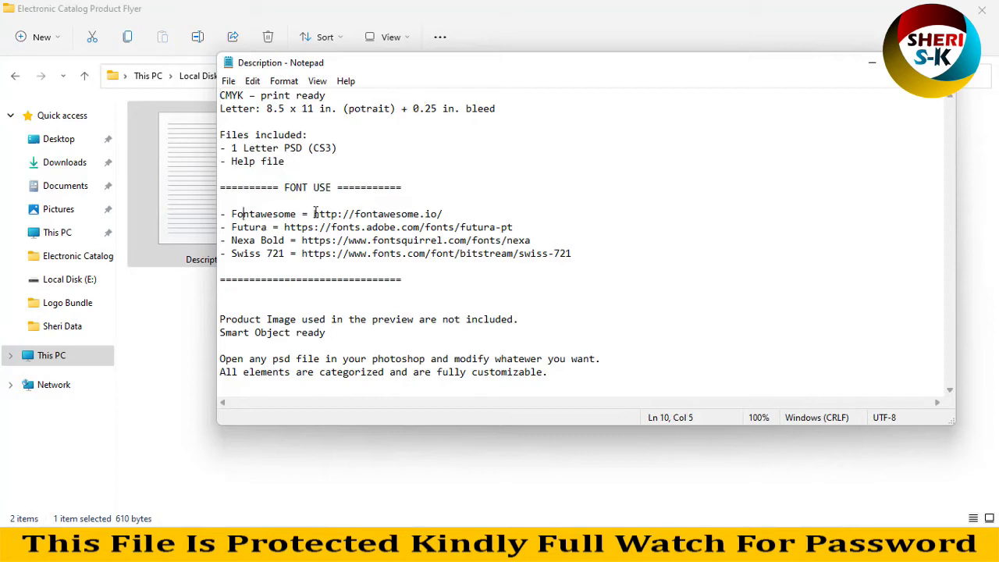
Step: Copy the Nexa Bold font link, close Notepad and reselect Main File
drag(313, 214, 443, 214)
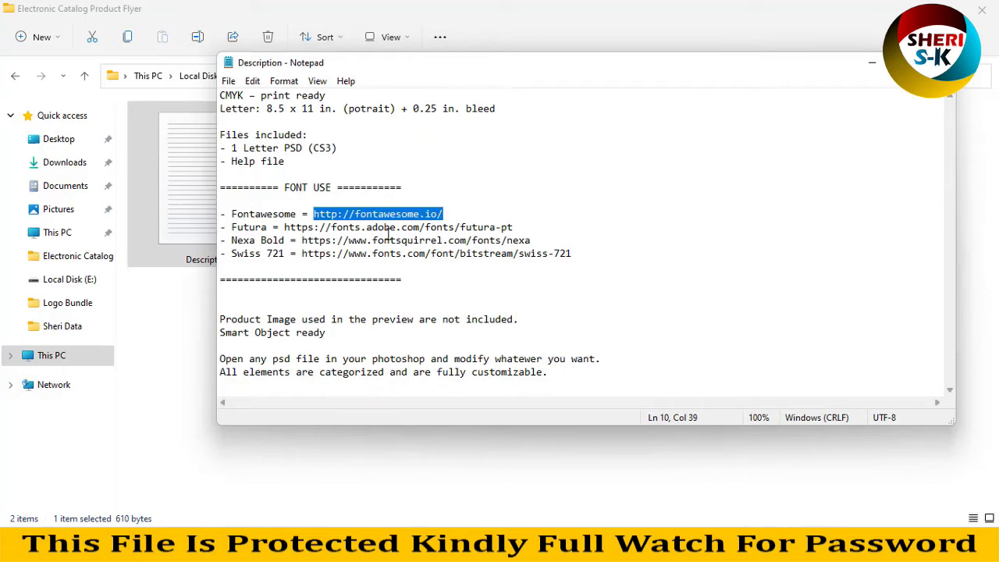
drag(306, 240, 577, 236)
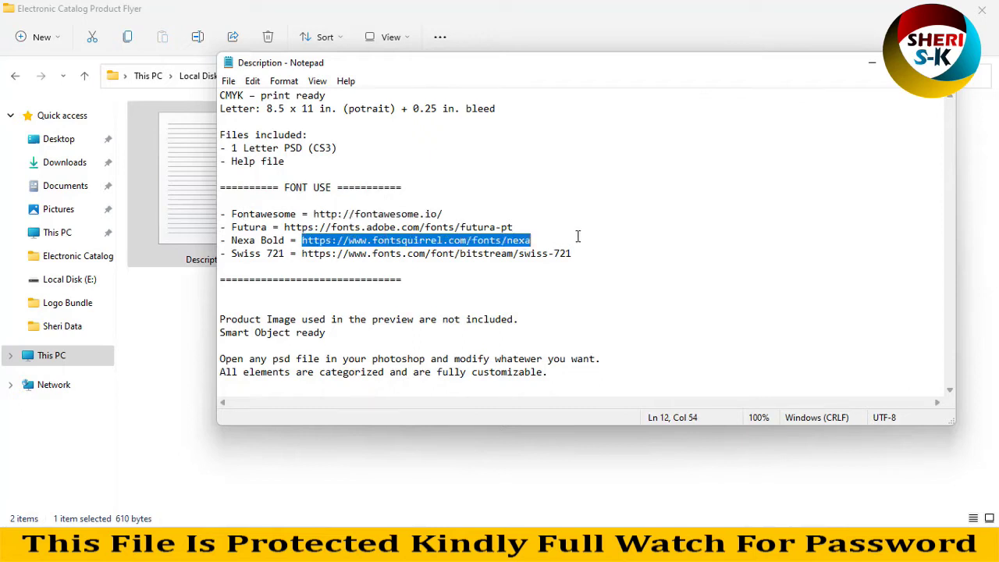
right_click(489, 246)
click(525, 290)
click(586, 188)
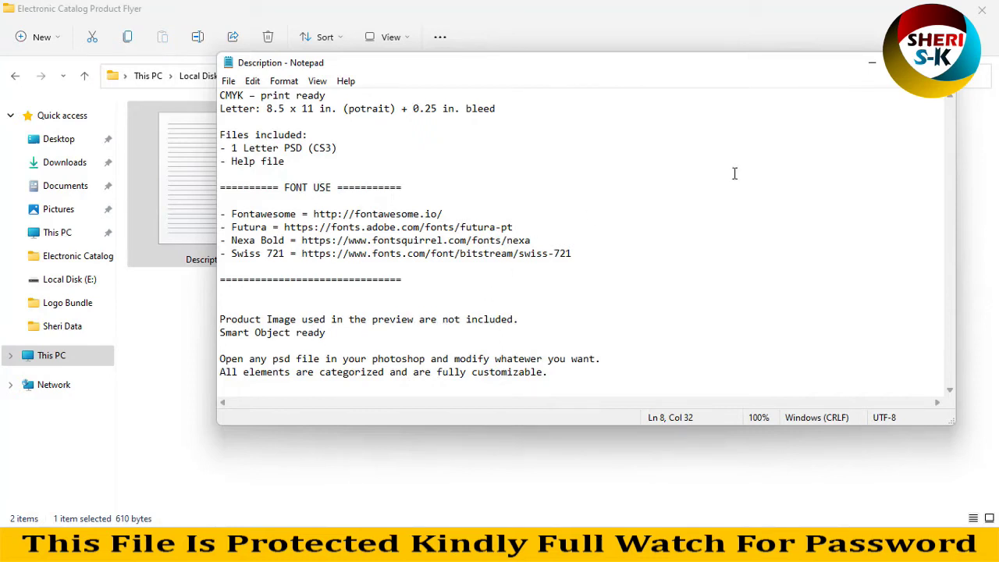
click(936, 62)
click(394, 213)
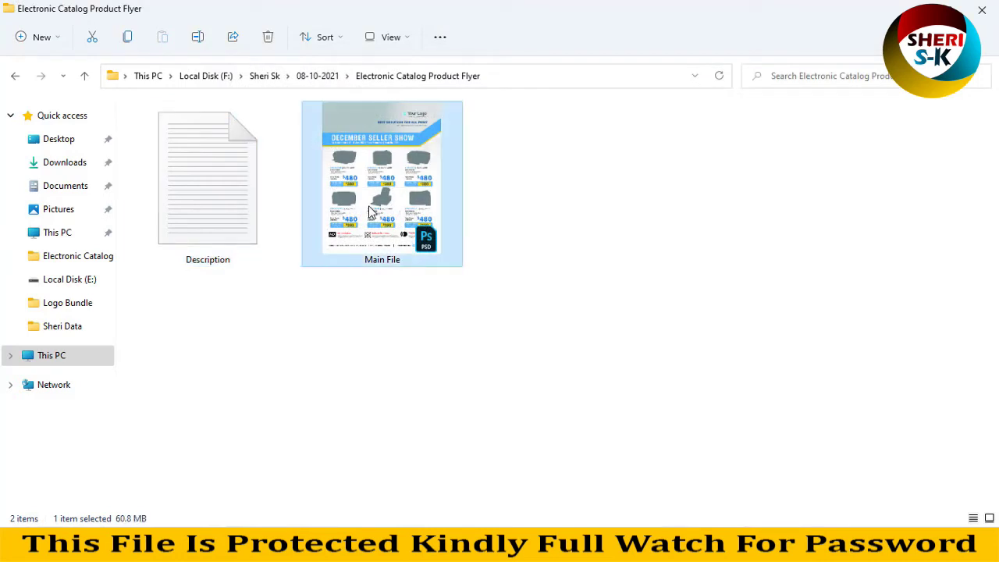
Step: Open Main File in Photoshop and edit the header's Image Banner smart object
double_click(371, 211)
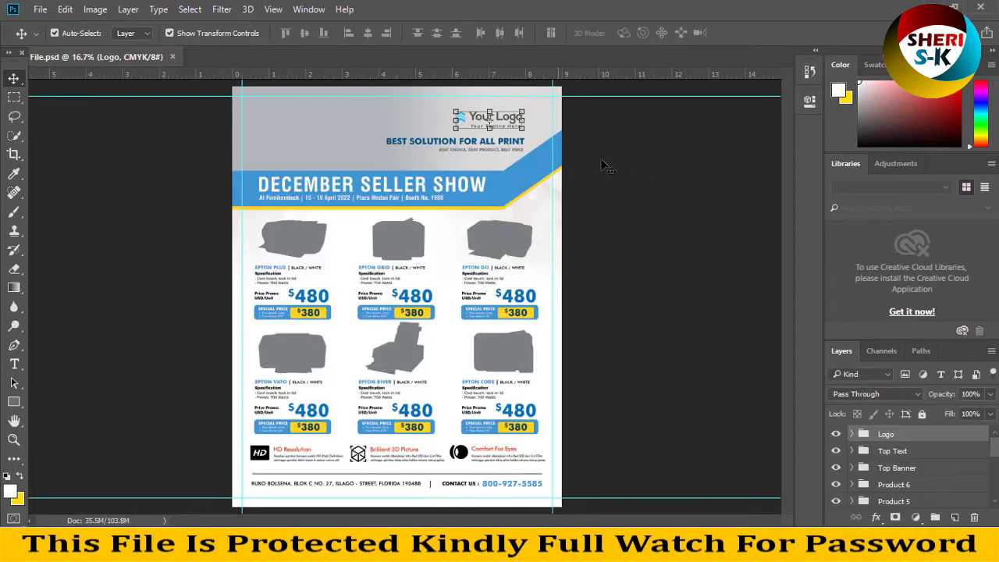
click(625, 164)
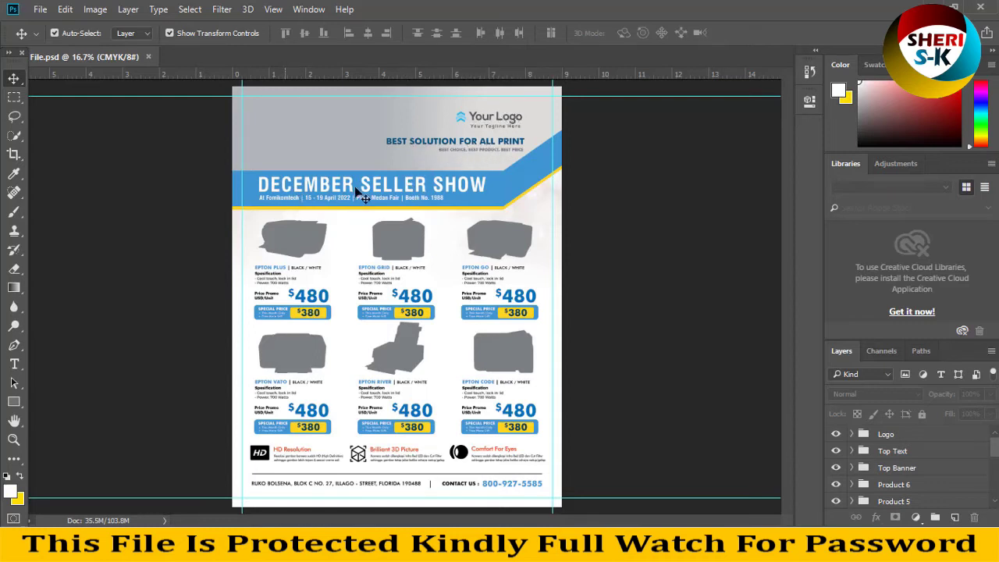
click(296, 246)
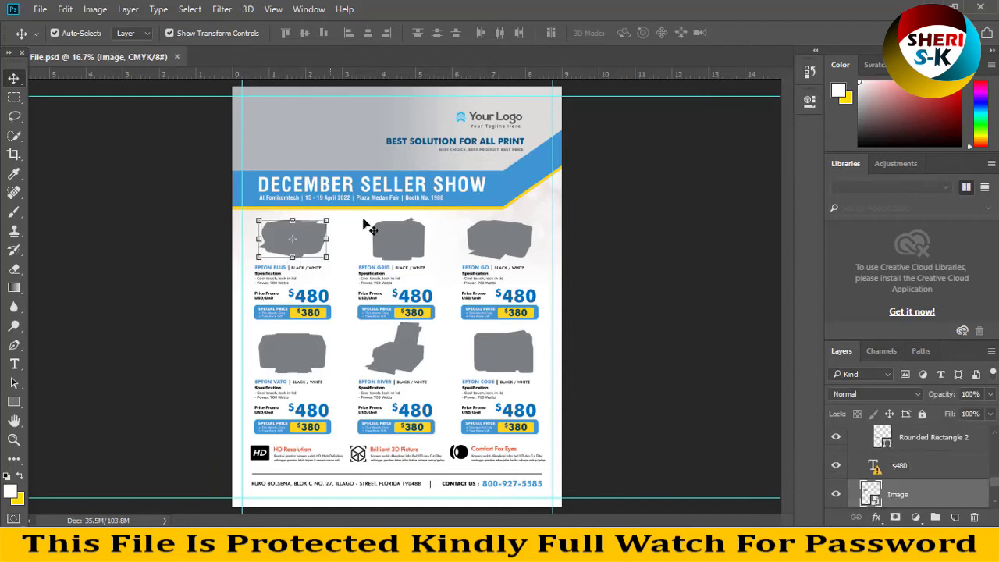
click(332, 145)
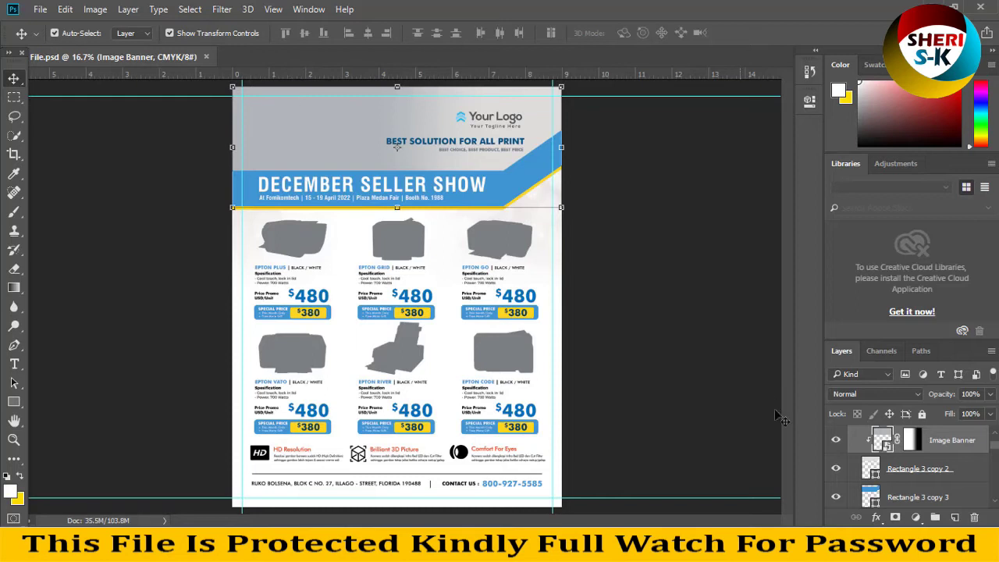
double_click(883, 442)
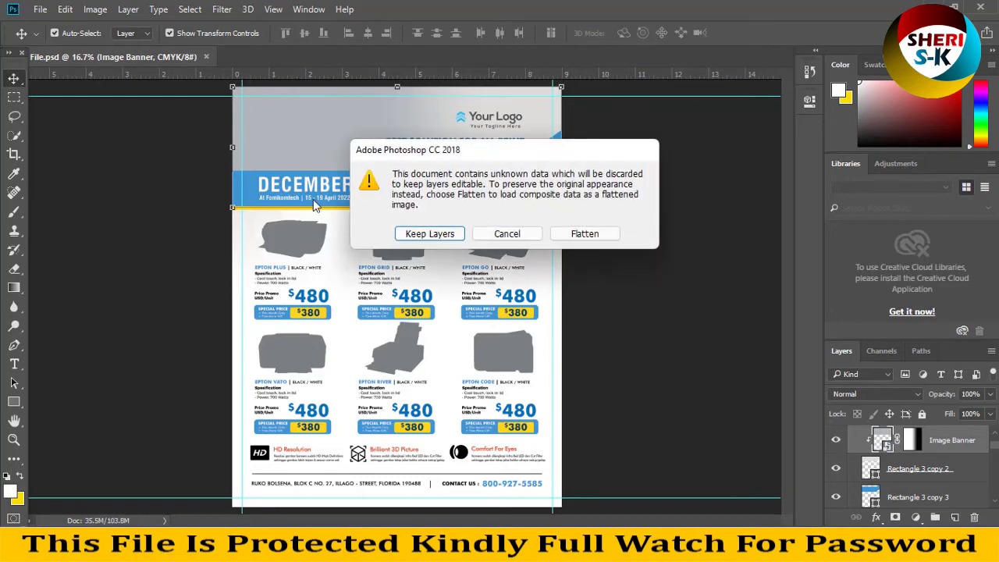
Step: Keep the banner layers and browse the Open dialog to Local Disk (E:)
click(425, 234)
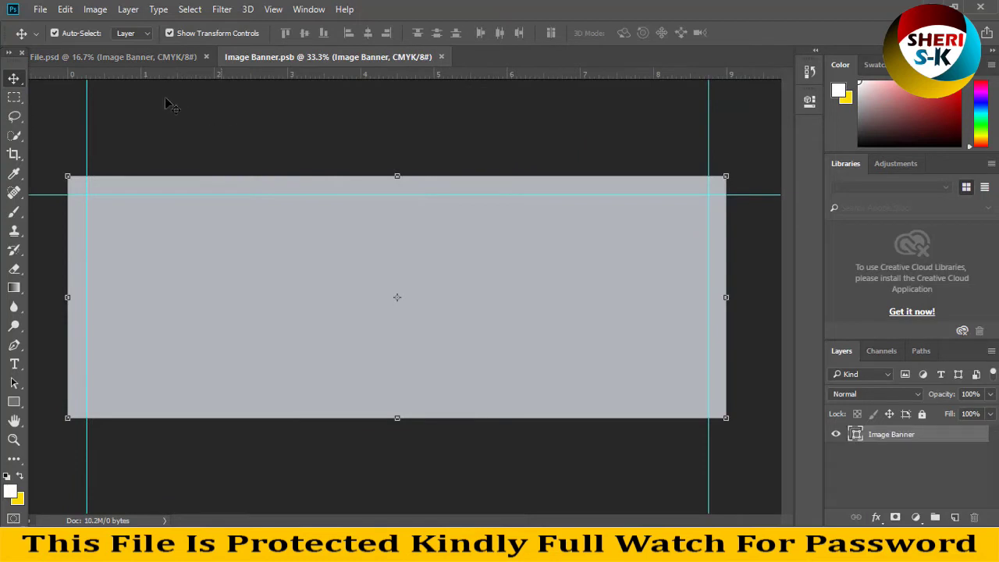
click(40, 10)
click(58, 39)
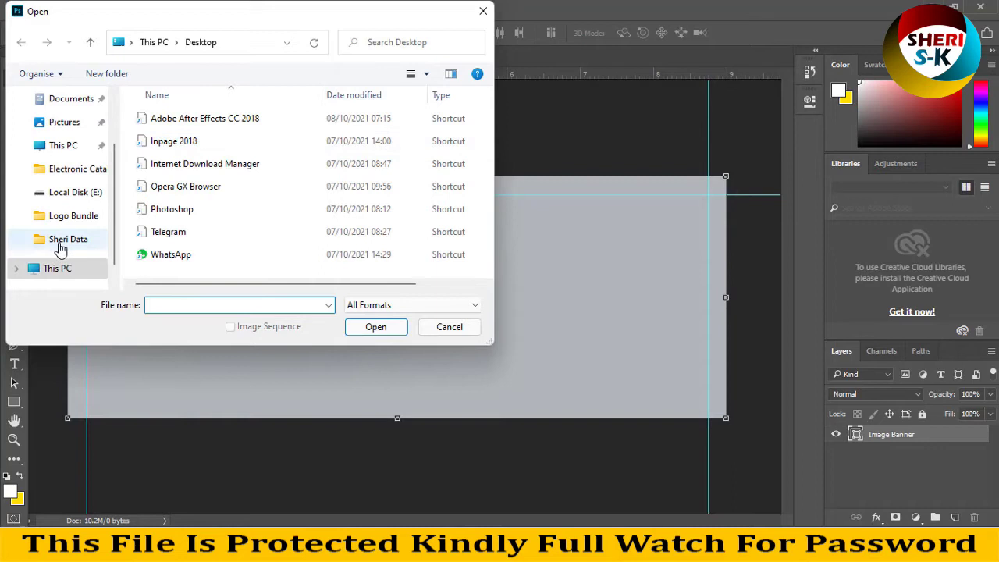
click(59, 268)
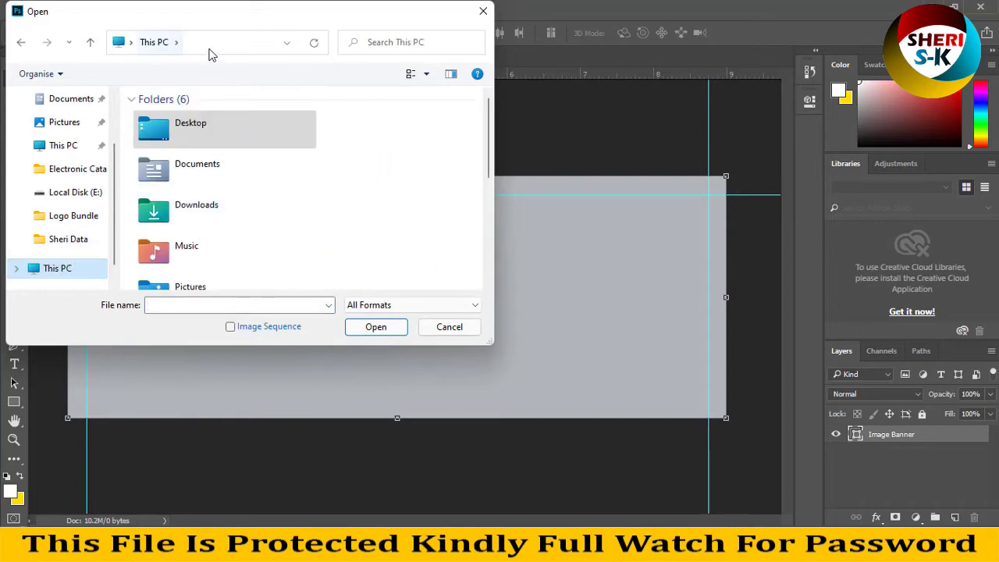
click(287, 44)
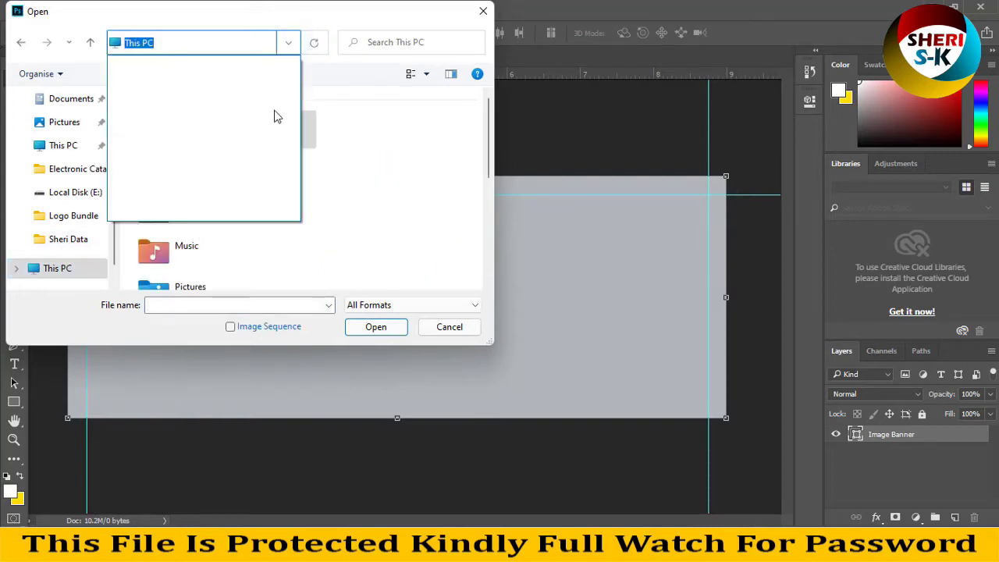
scroll(47, 219, down, 1)
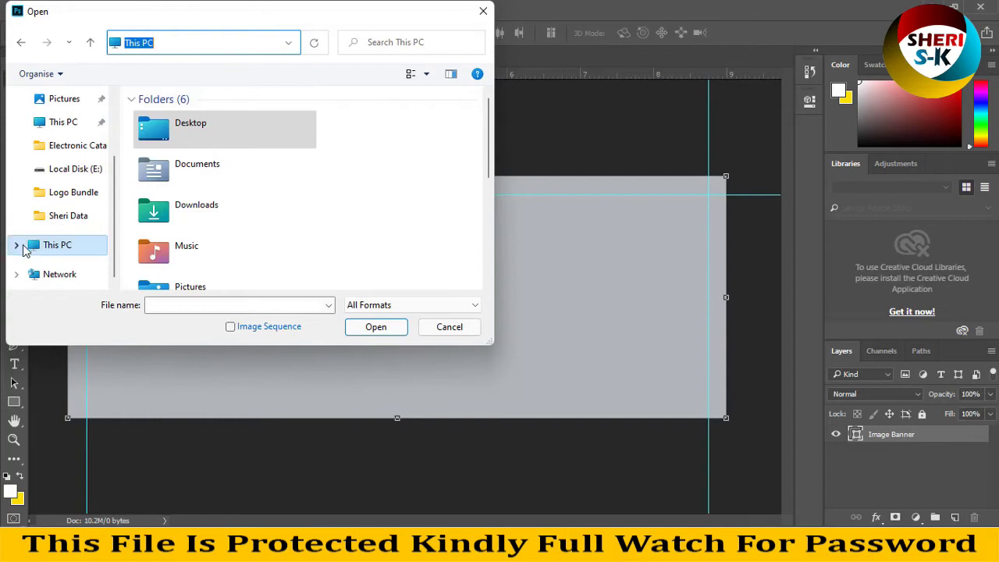
click(17, 246)
click(70, 239)
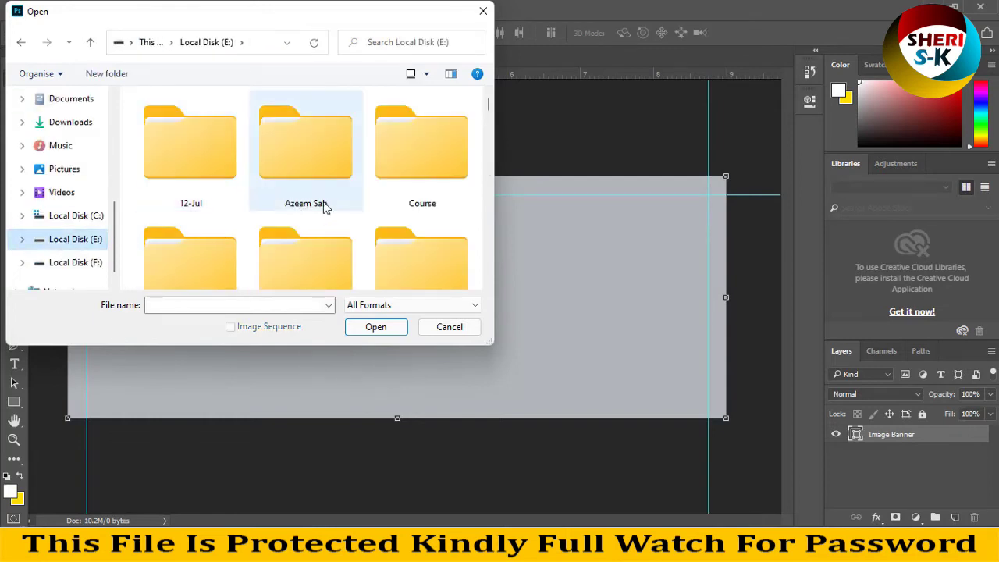
Step: Open maxresdefault (1) from the Girls > Sale Photos folder
scroll(328, 205, down, 3)
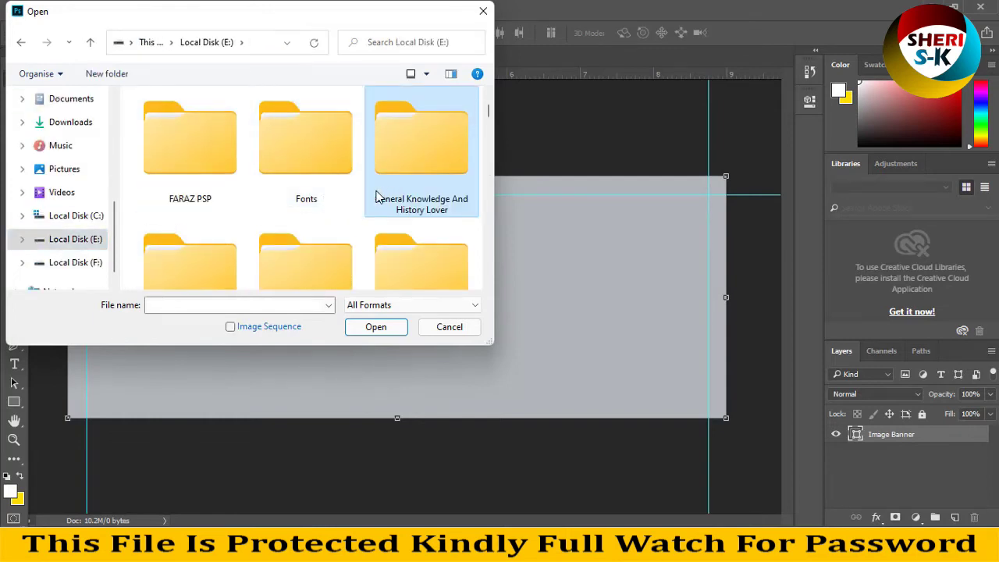
scroll(376, 196, down, 2)
double_click(175, 191)
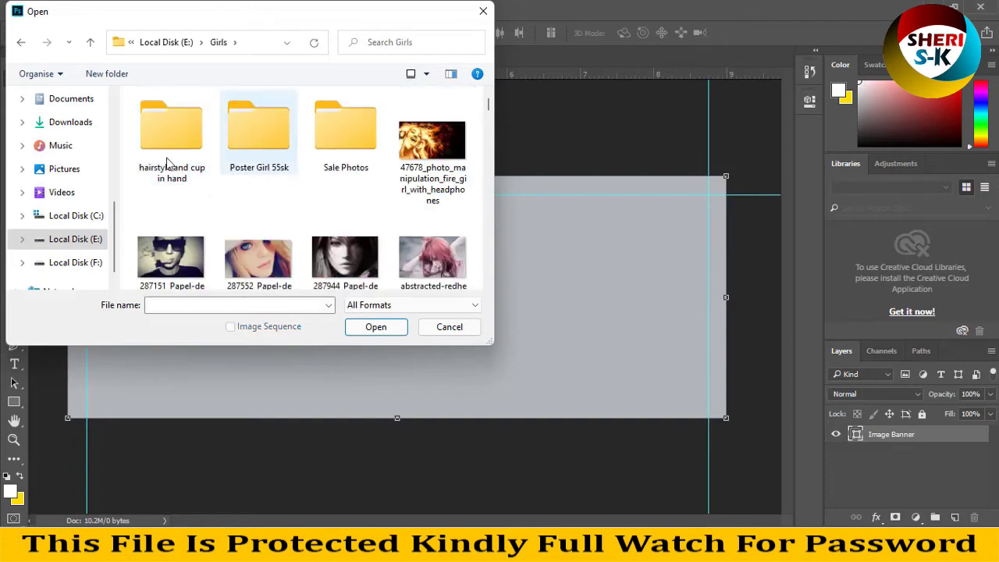
double_click(363, 177)
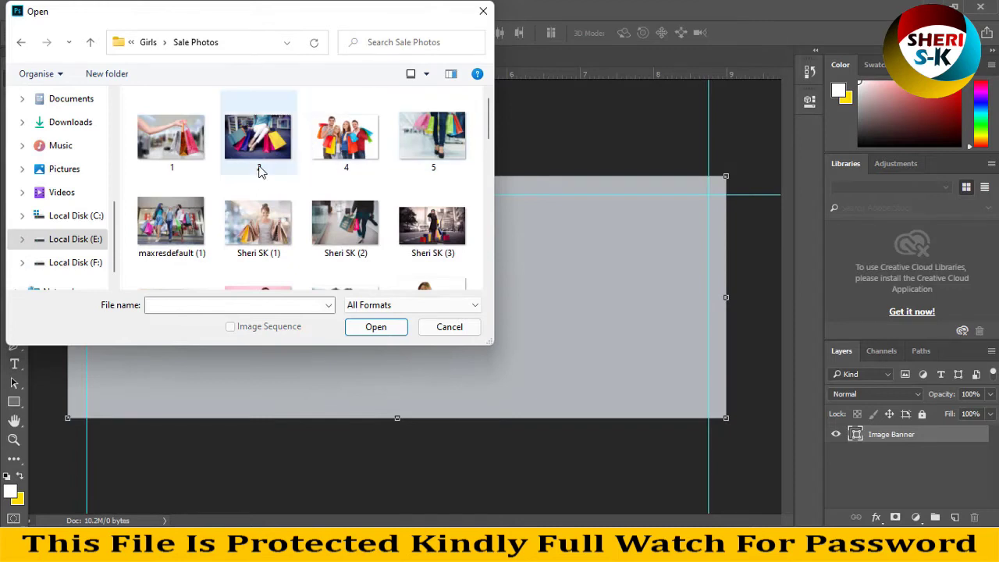
scroll(261, 170, down, 2)
scroll(269, 174, up, 1)
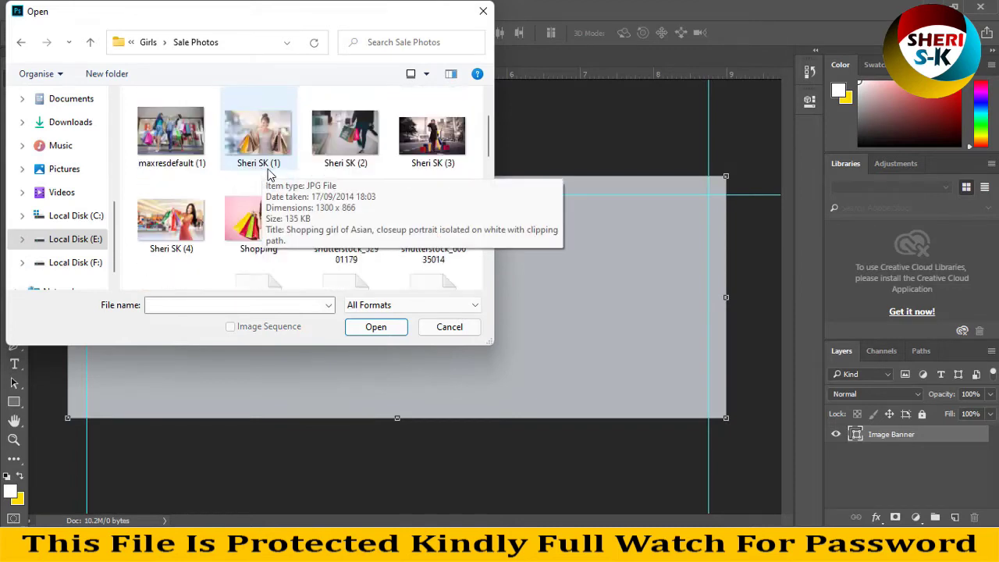
click(171, 156)
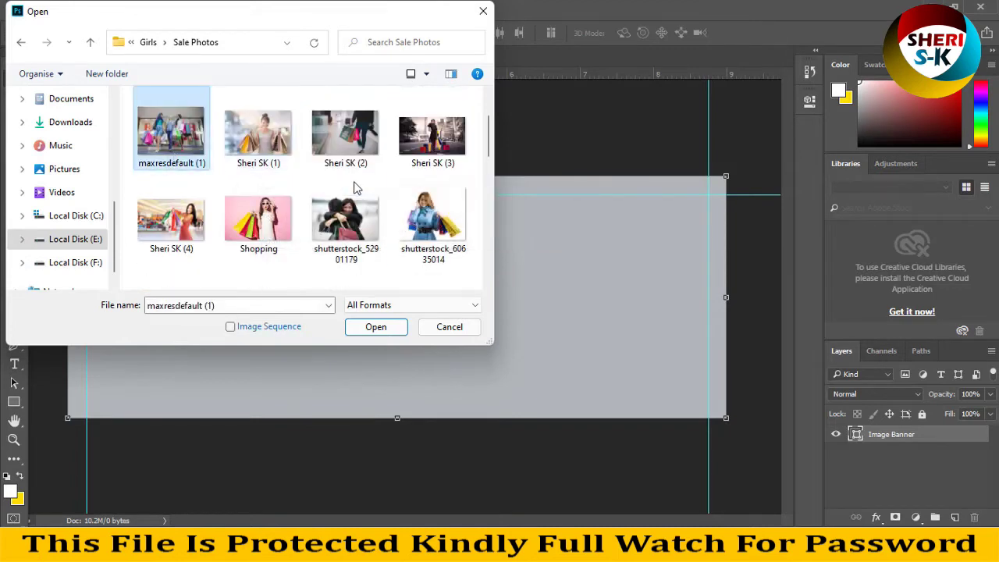
click(376, 327)
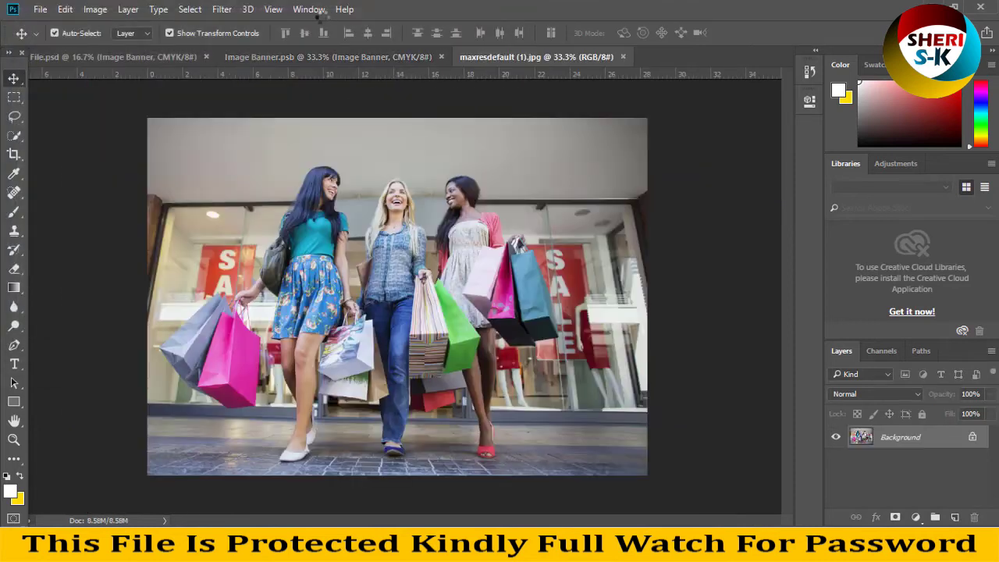
Step: Place the shopping photo into the banner and scale it to fill
drag(534, 57, 571, 109)
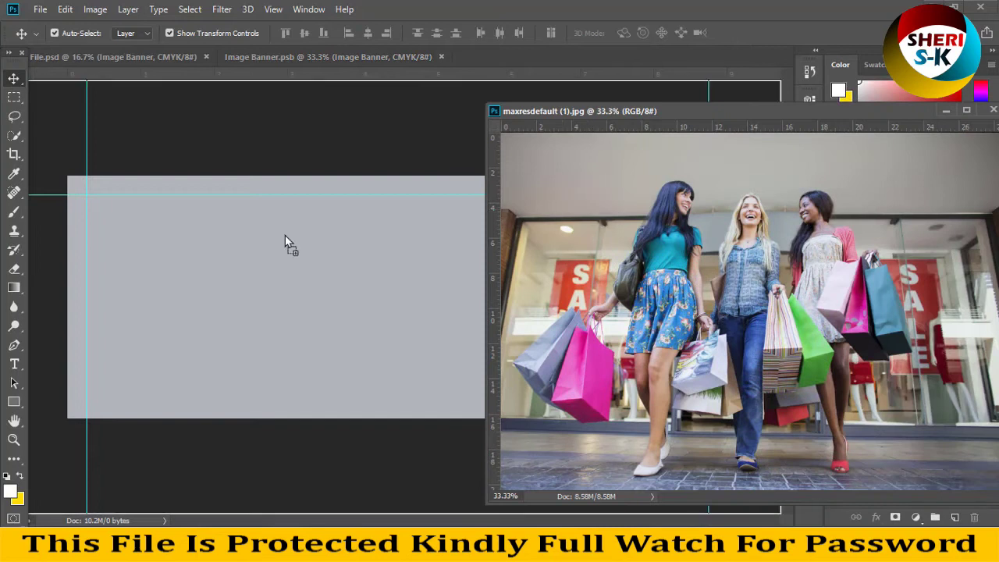
drag(285, 236, 298, 232)
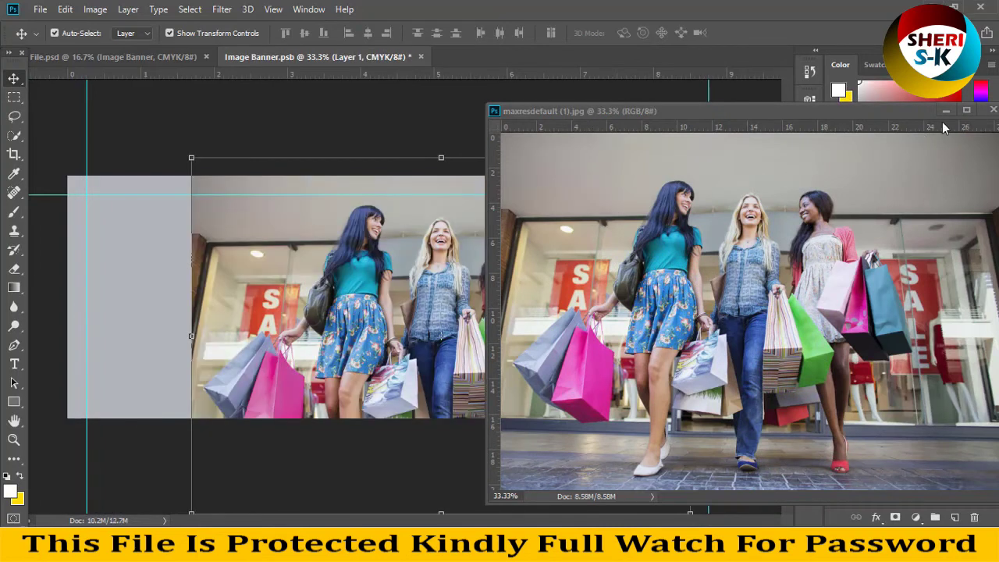
click(993, 110)
drag(439, 244, 312, 109)
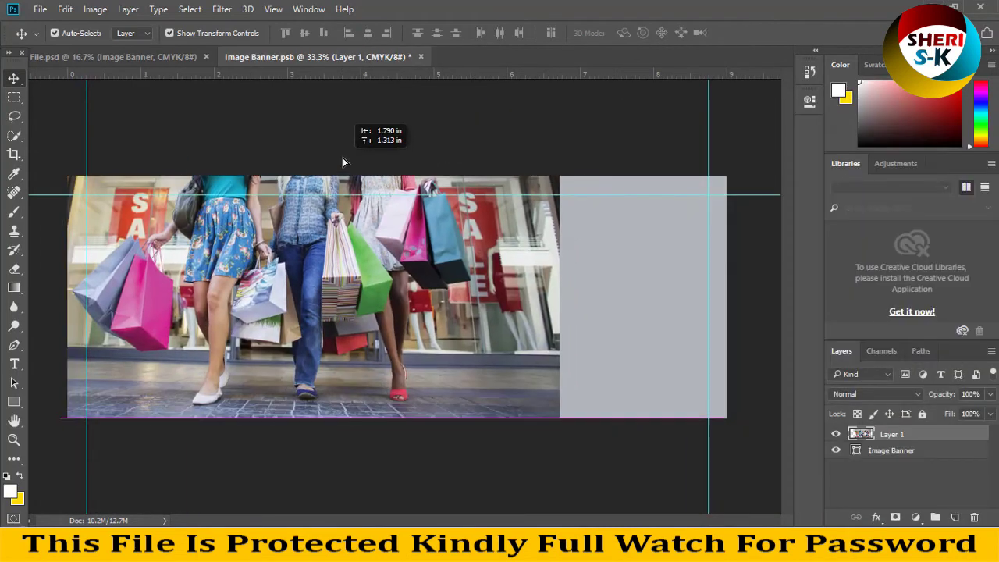
drag(559, 399, 730, 422)
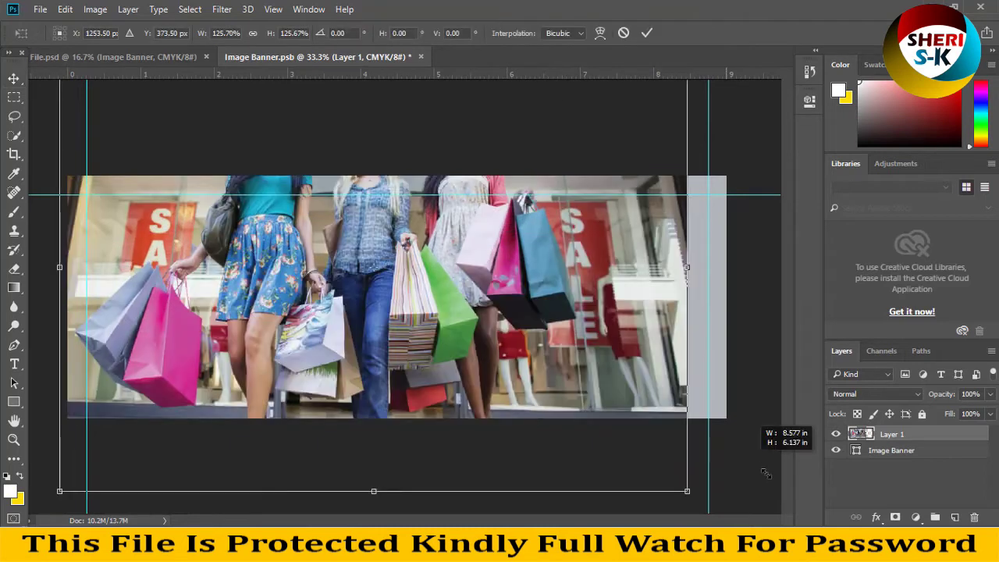
drag(507, 287, 509, 211)
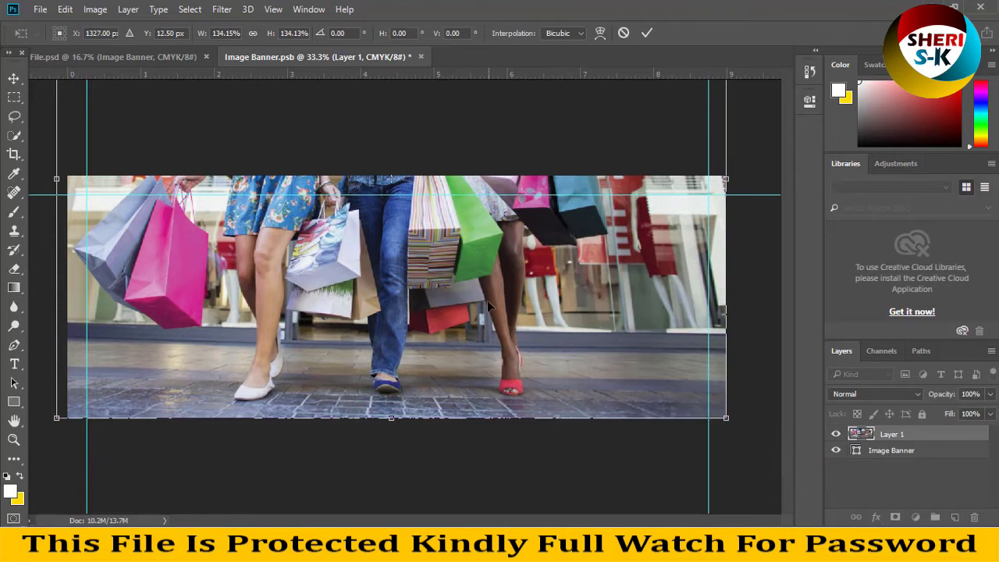
Step: Commit the transform, save the smart object and return to the flyer
key(Return)
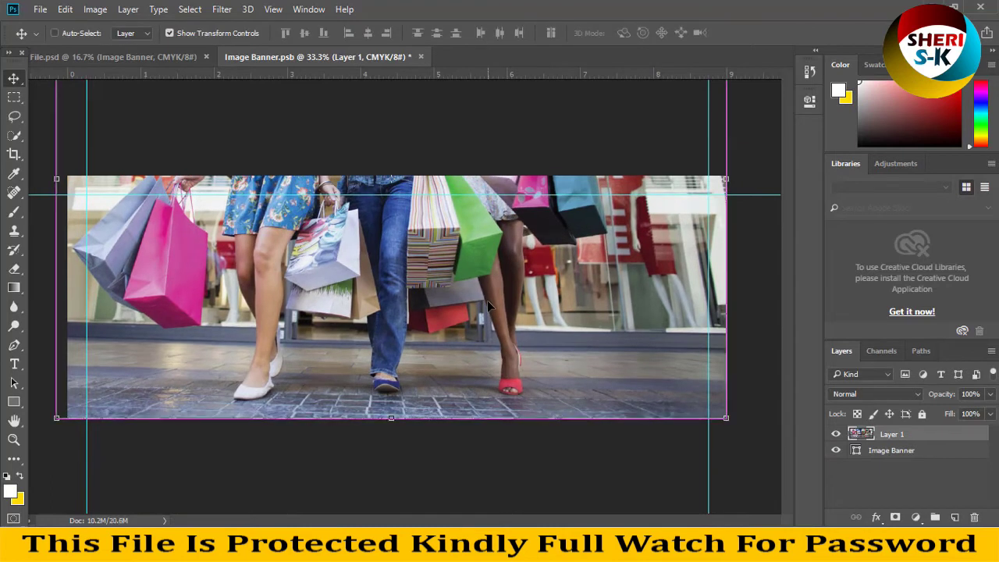
key(ctrl+s)
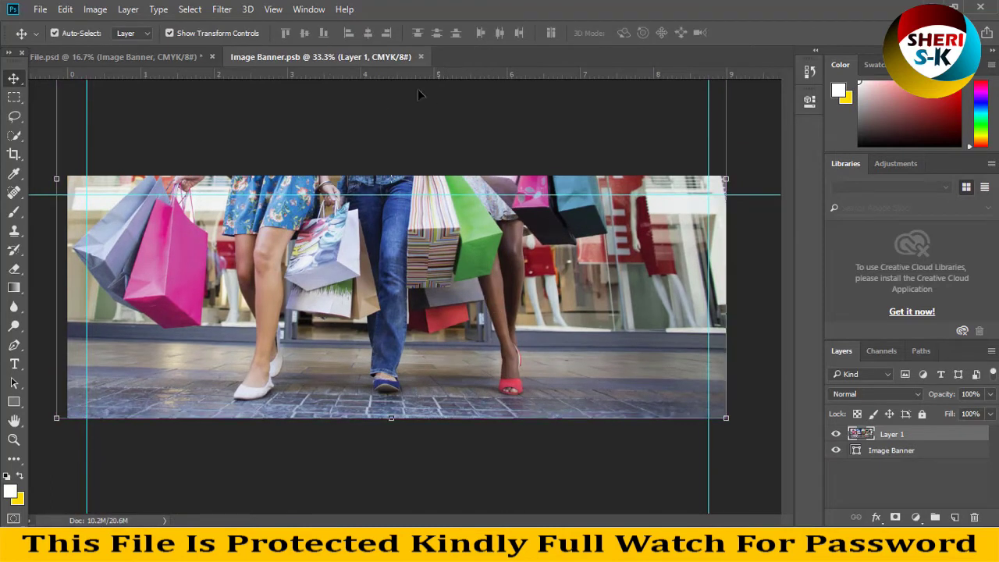
click(155, 56)
Step: Retype the DECEMBER SELLER SHOW headline as SHERI SALE OFFERS, accepting font substitution
click(638, 187)
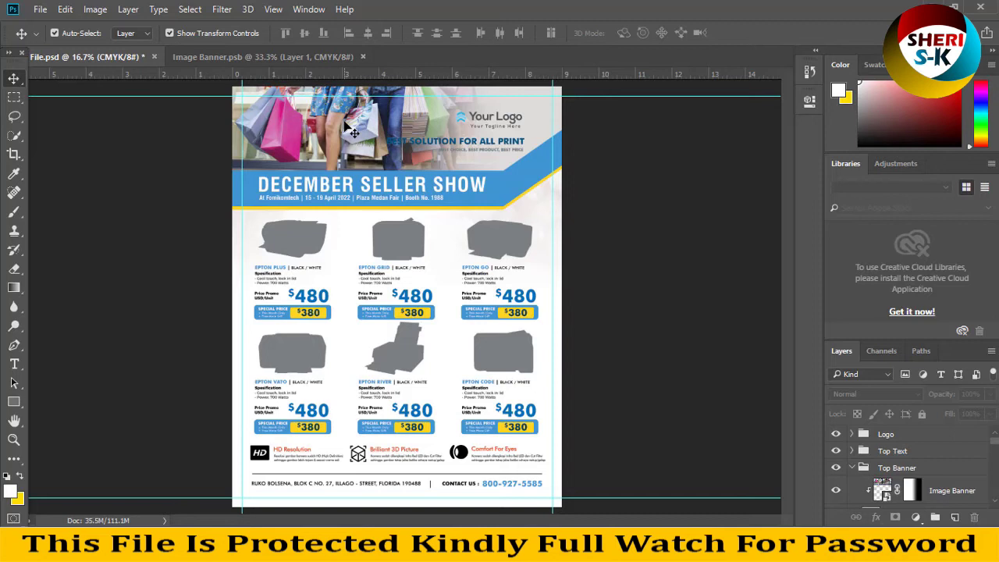
click(353, 190)
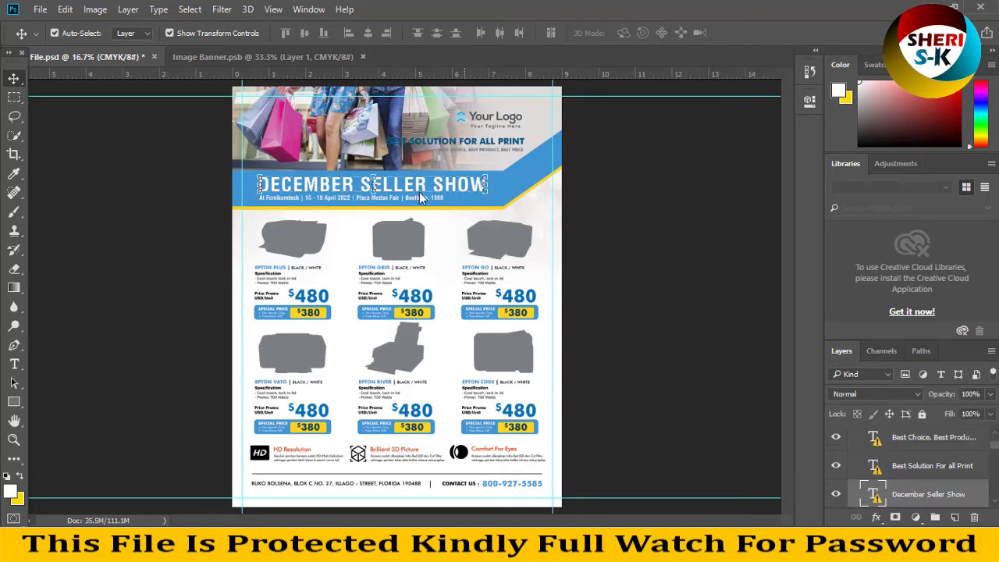
click(14, 364)
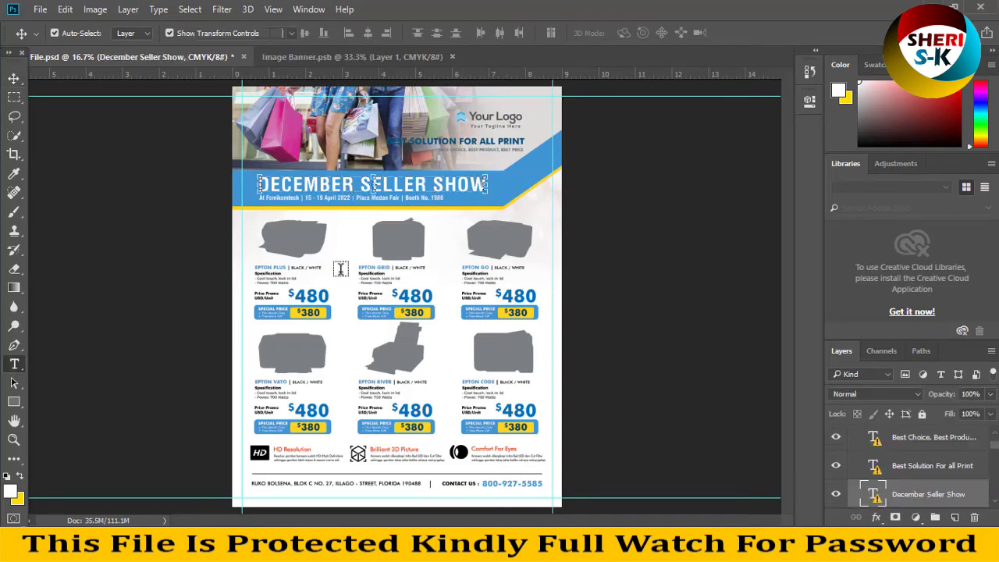
click(433, 185)
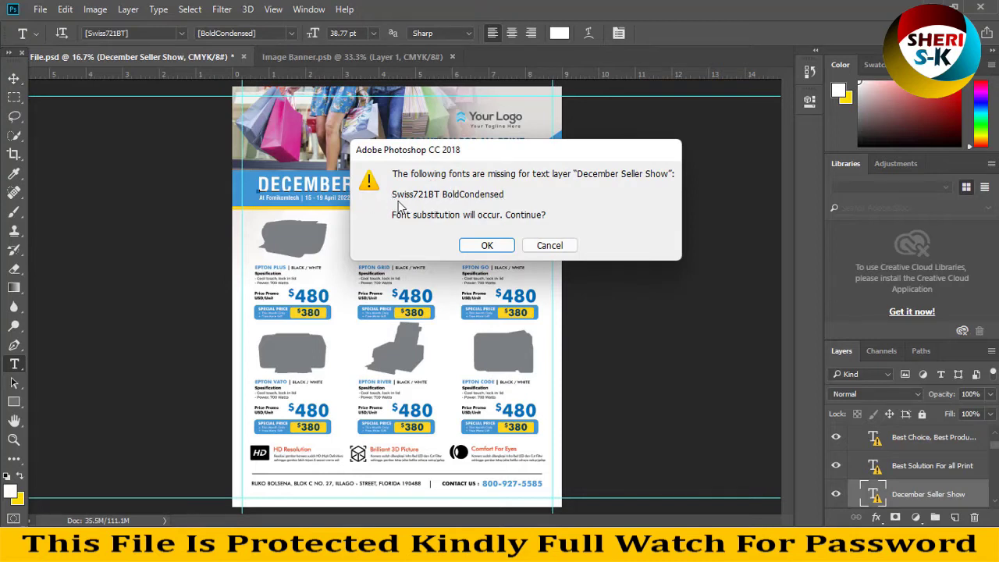
click(487, 245)
drag(259, 188, 568, 187)
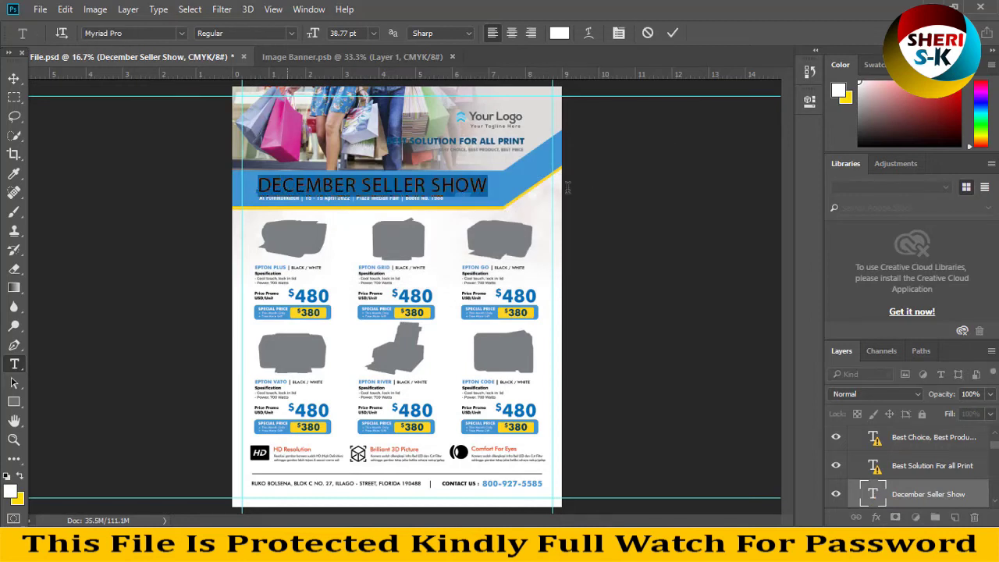
text(SHERI SALE O)
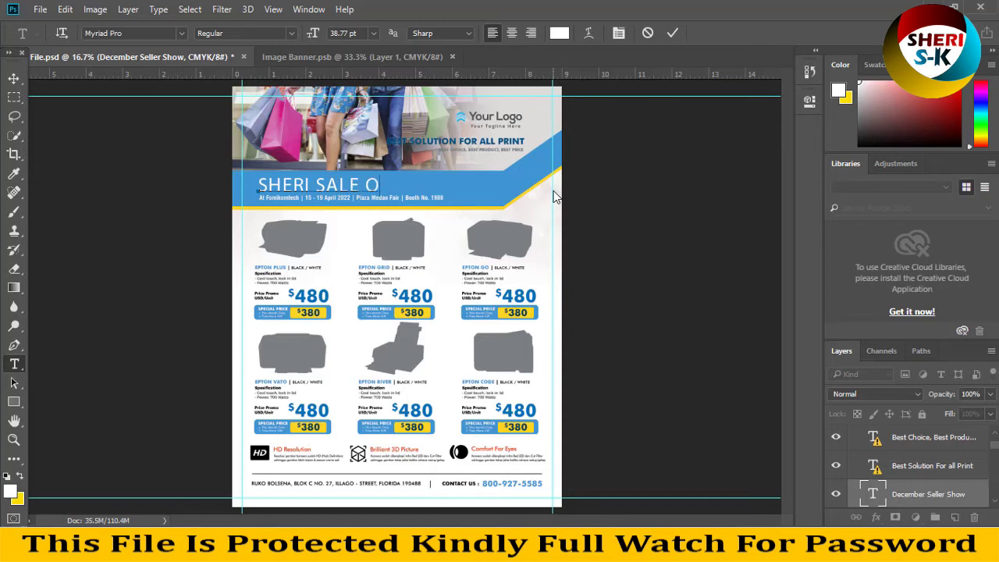
text(FFERS)
key(ctrl+a)
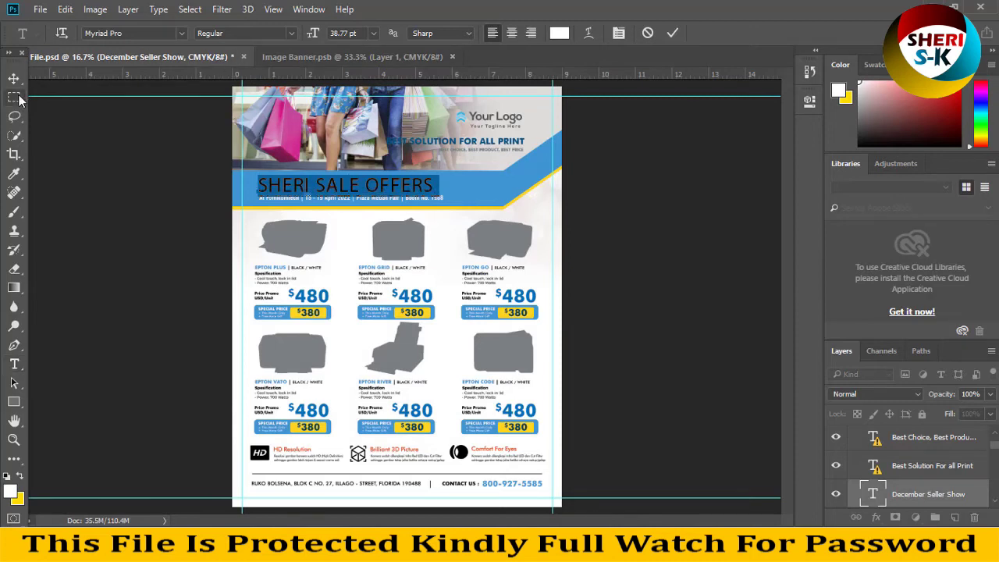
click(14, 79)
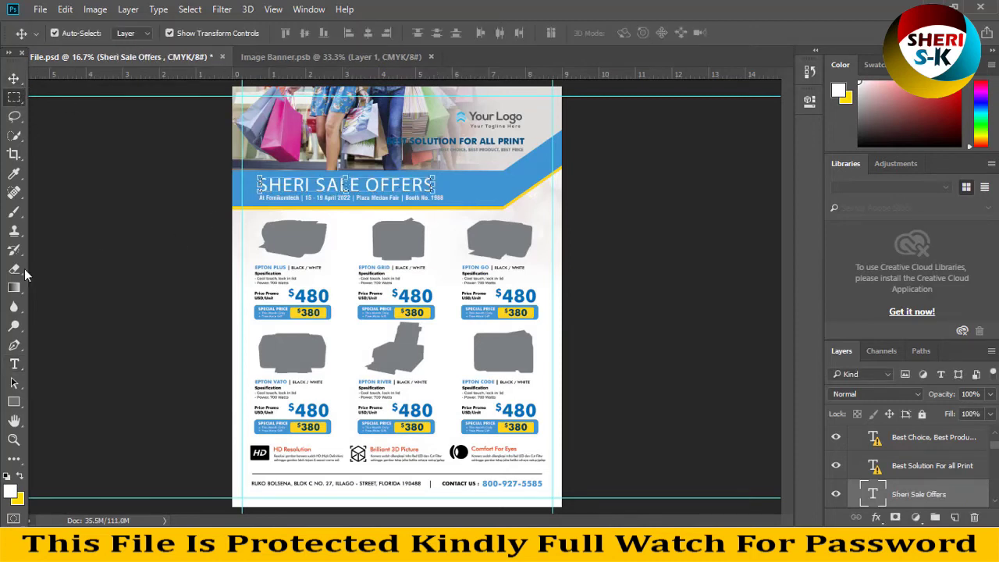
Step: Zoom in and realign the EPTON PLUS printer image with the Move tool
key(t)
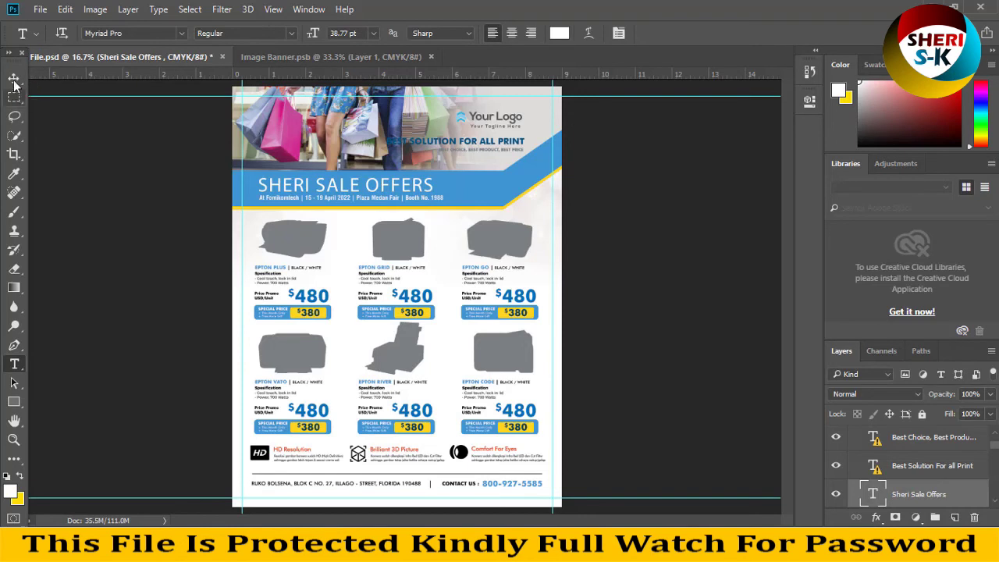
click(14, 79)
key(ctrl+plus)
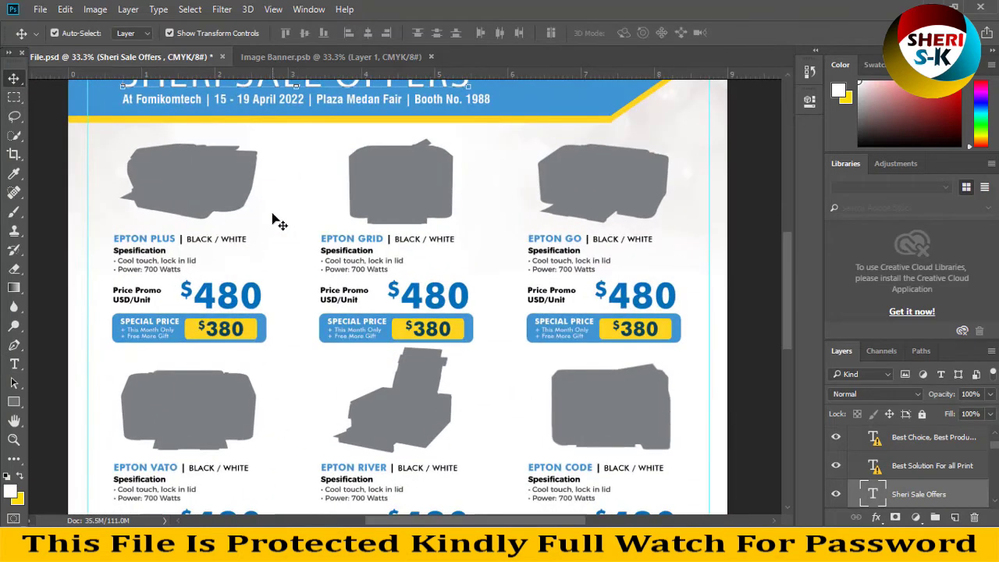
click(190, 201)
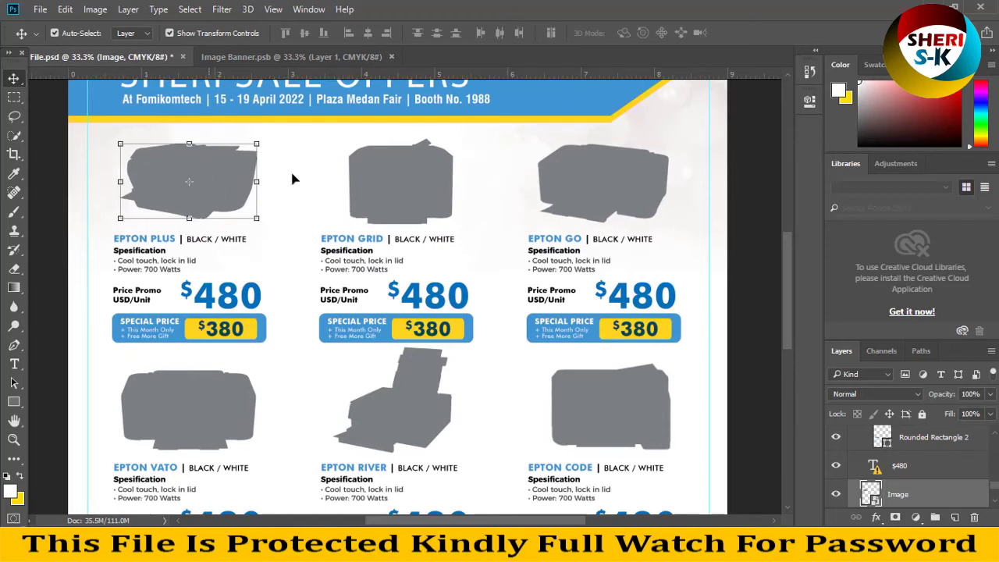
drag(171, 218, 179, 239)
mouse_move(228, 191)
mouse_down()
mouse_move(215, 165)
mouse_move(230, 176)
mouse_up()
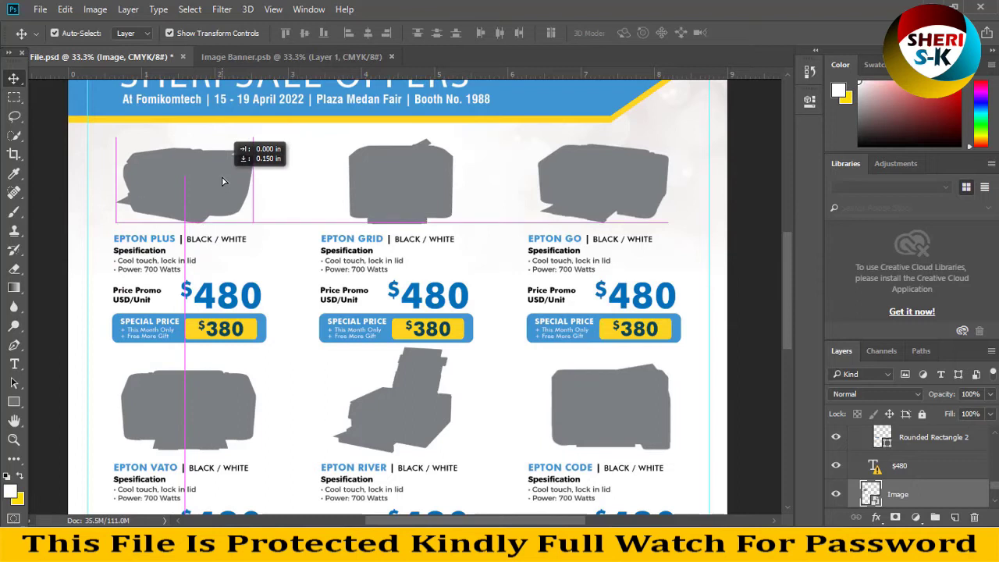
Step: Shift the EPTON PLUS $480 price slightly left
click(400, 176)
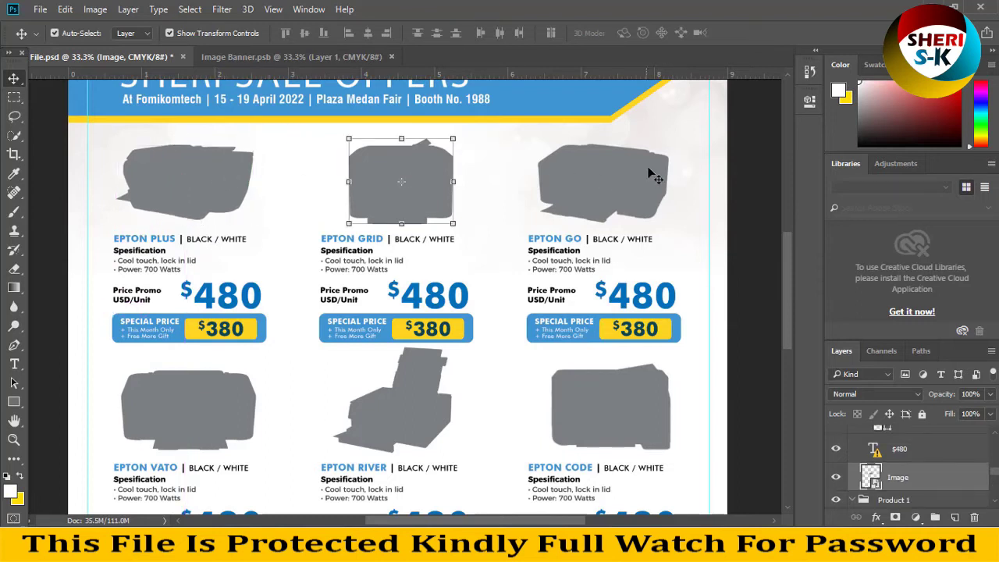
click(650, 171)
mouse_move(247, 291)
mouse_down()
mouse_move(221, 293)
mouse_move(225, 310)
mouse_up()
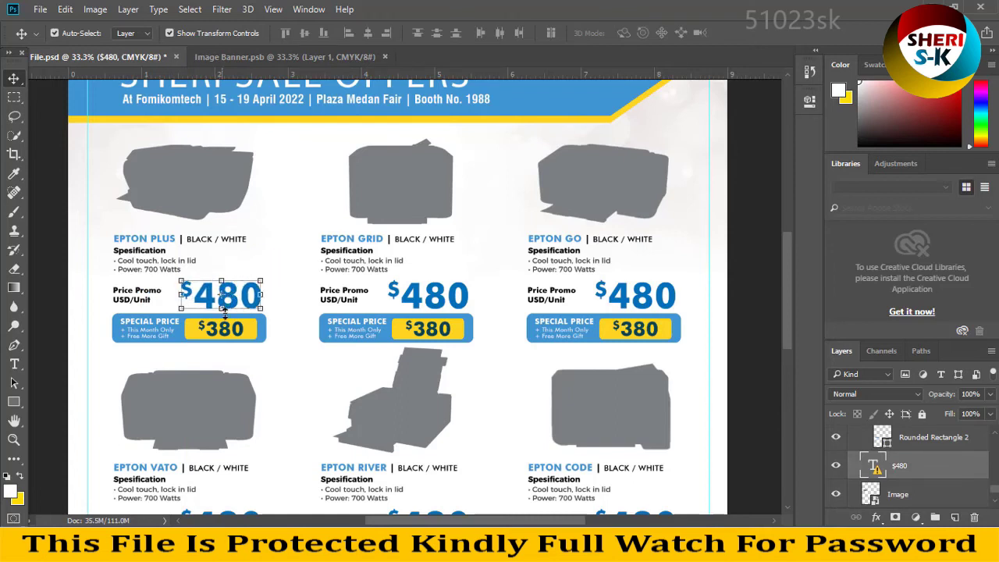
Step: Make the EPTON PLUS and EPTON GRID SPECIAL PRICE tags red
click(178, 344)
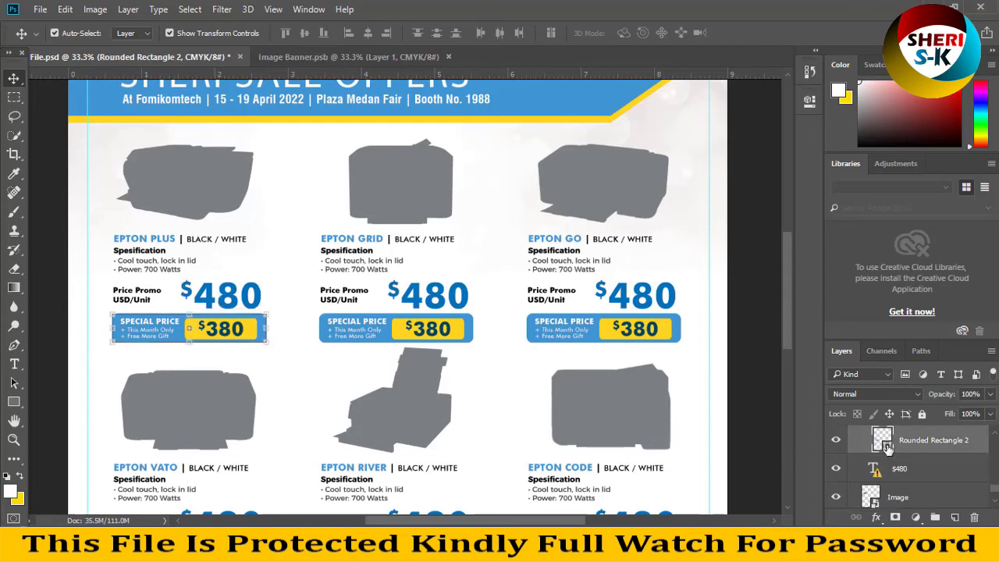
double_click(882, 440)
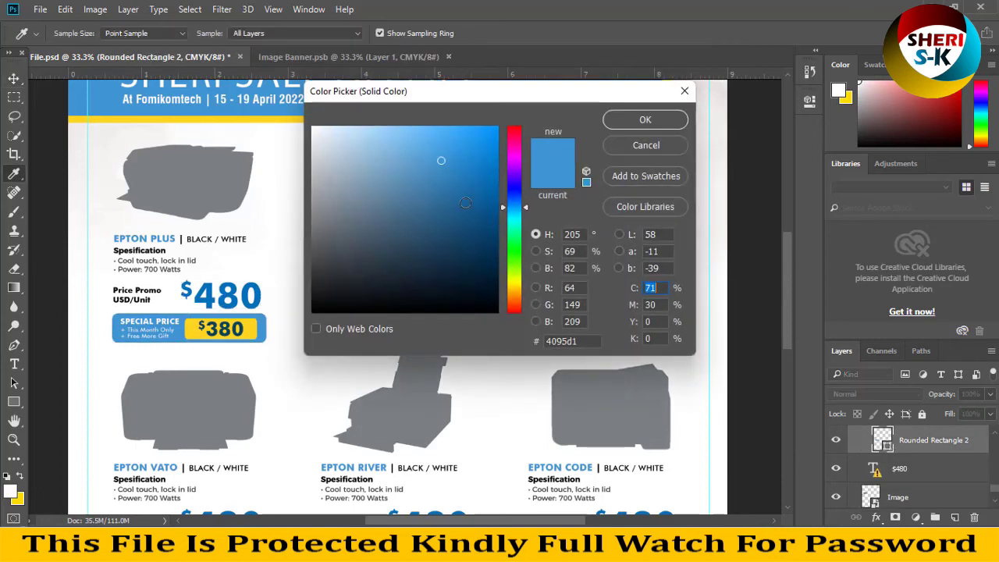
click(493, 139)
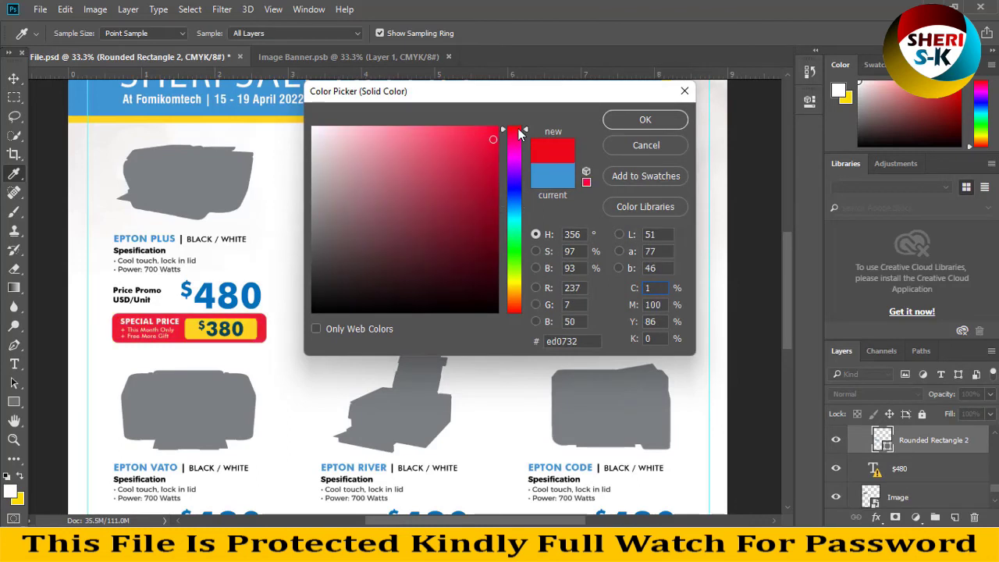
click(515, 129)
click(645, 120)
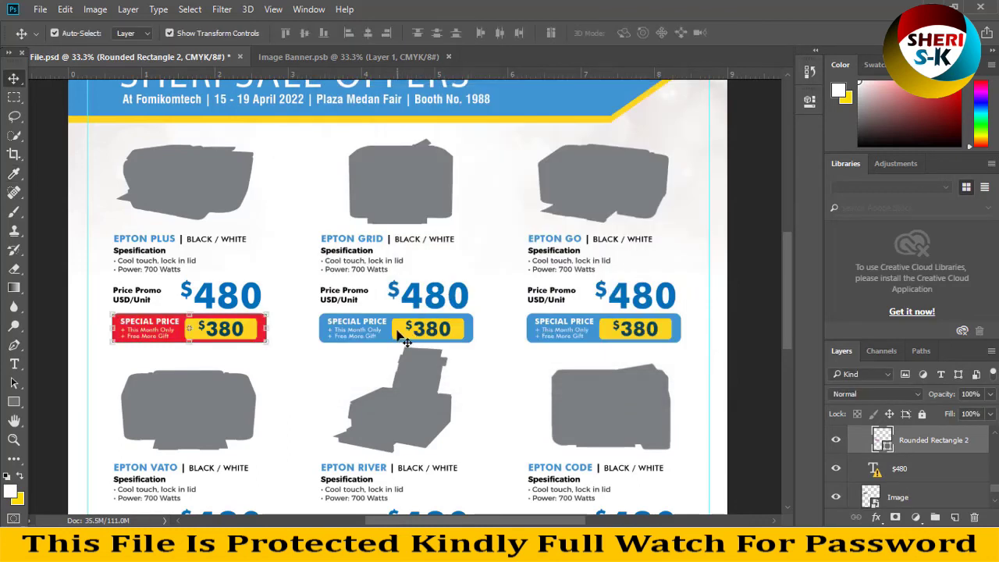
click(383, 341)
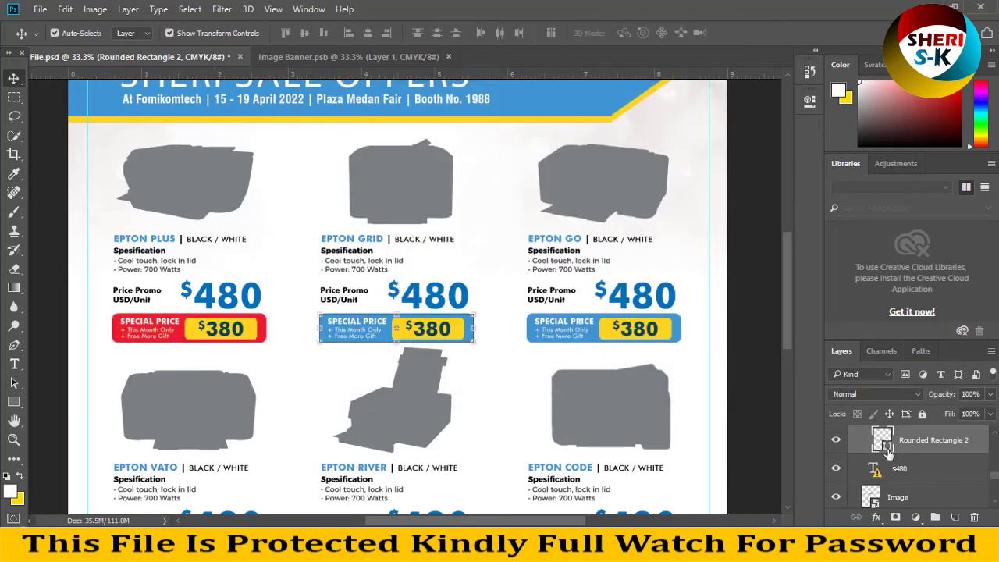
double_click(882, 441)
click(184, 331)
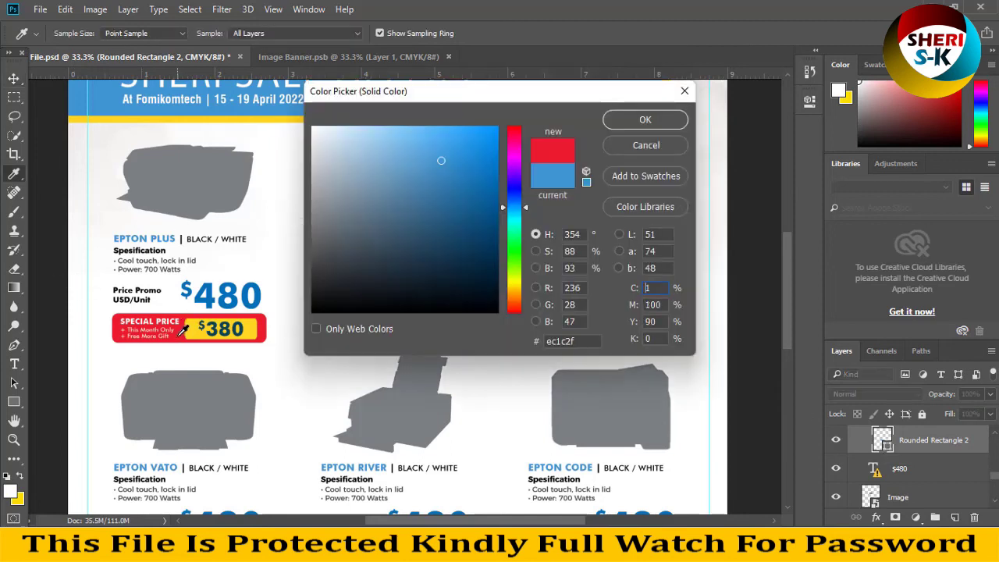
click(611, 125)
Step: Fill the header band with pink sampled from the shopping bag
scroll(515, 313, up, 5)
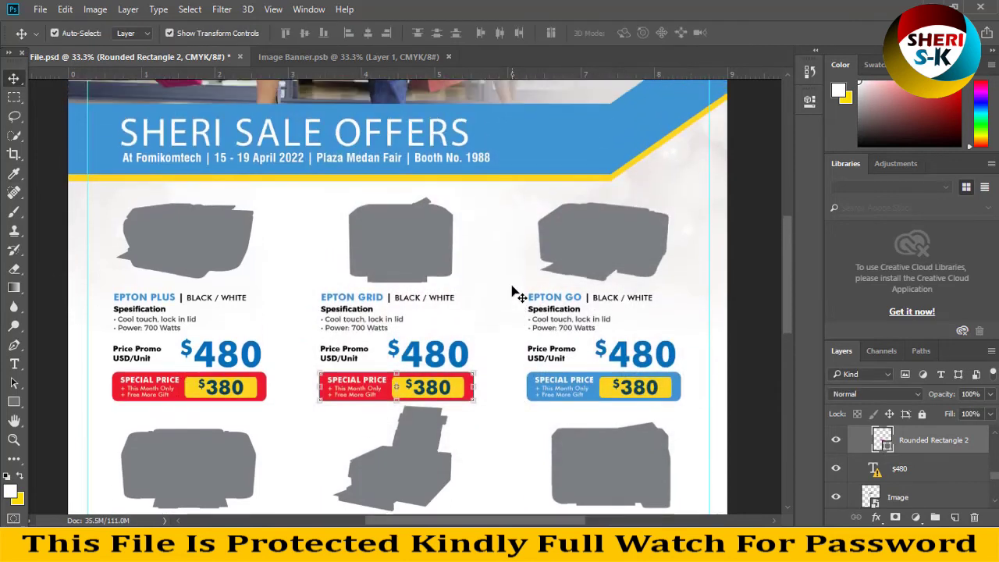
scroll(513, 286, up, 2)
click(515, 289)
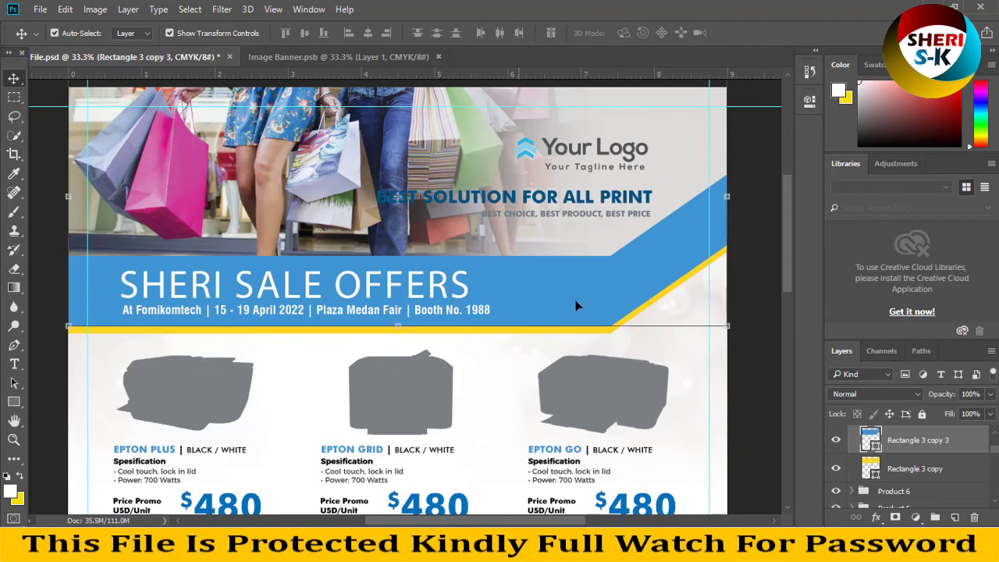
double_click(871, 442)
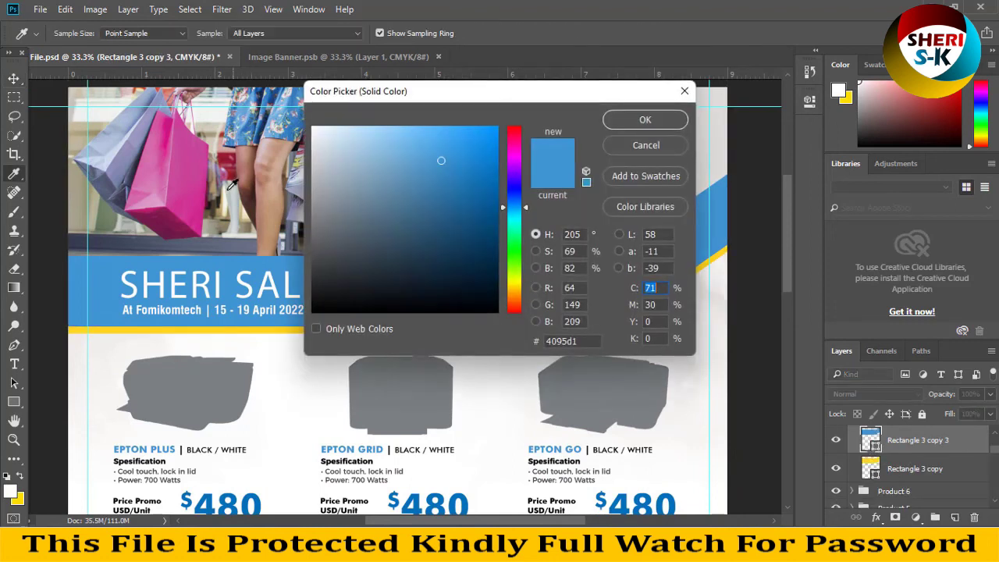
click(173, 190)
click(613, 123)
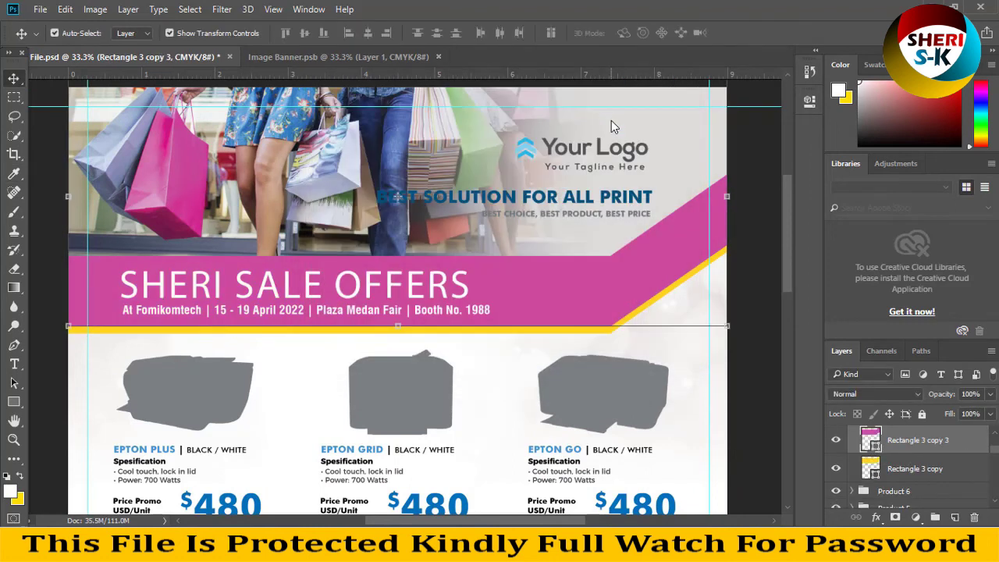
key(ctrl+minus)
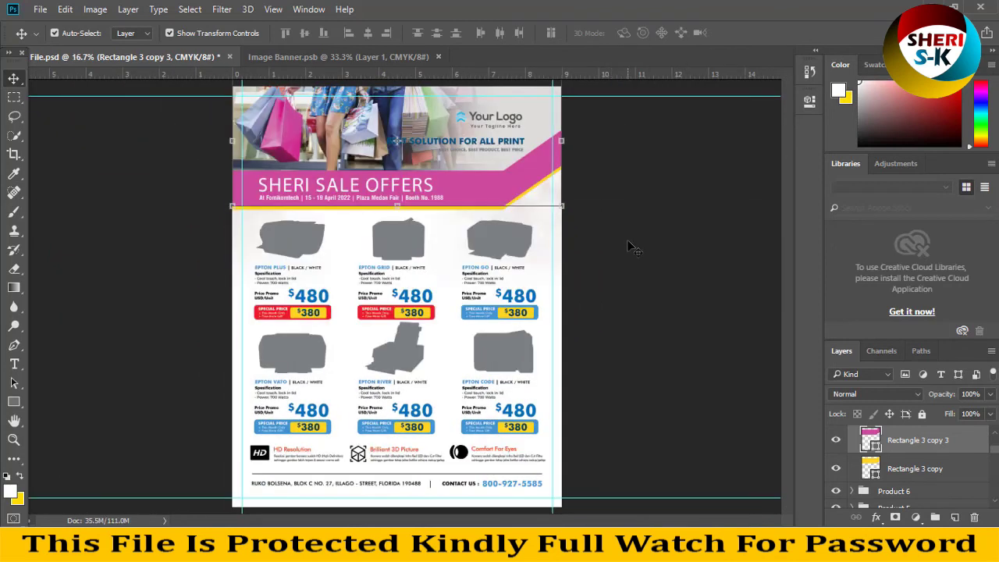
click(509, 352)
click(610, 398)
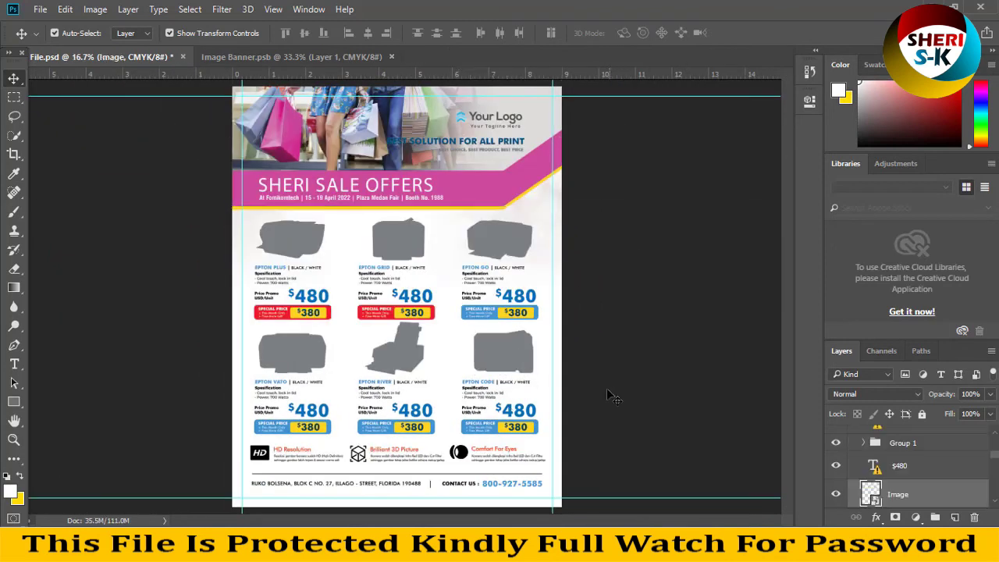
click(492, 437)
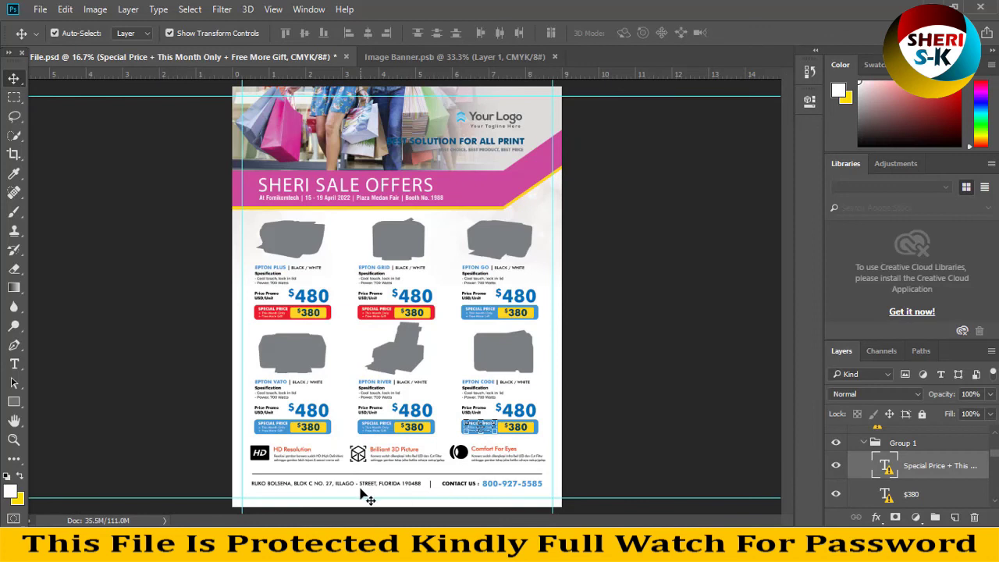
click(363, 487)
click(501, 485)
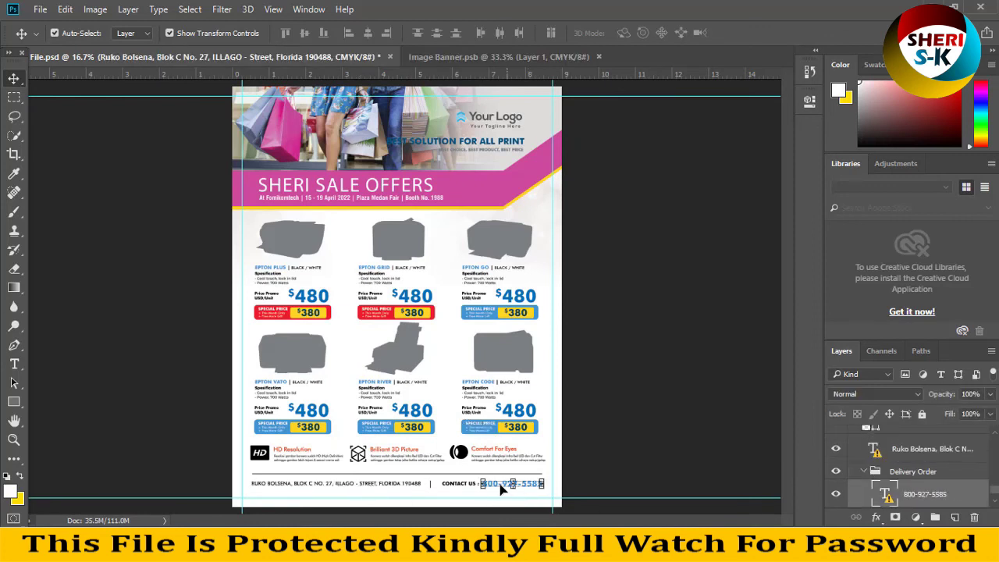